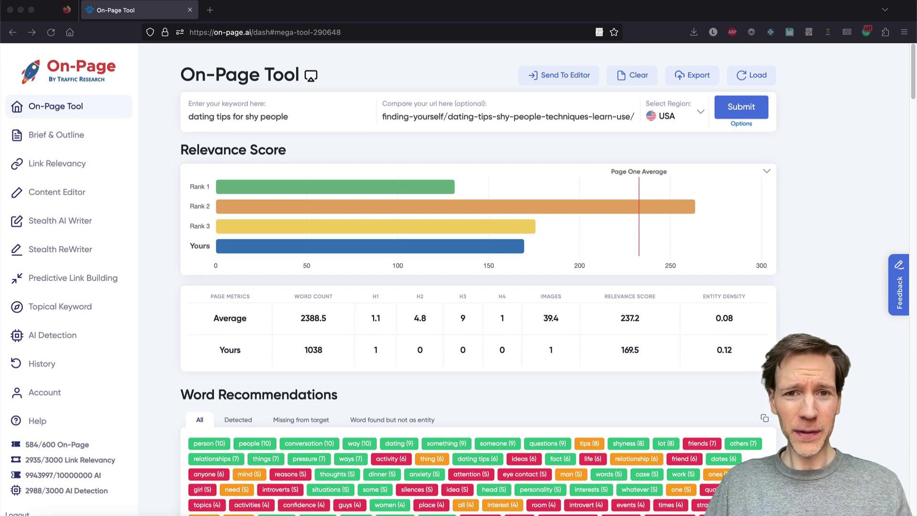
Step: View the Auto-Optimize before-and-after comparison image, close it, and look over the existing On-Page Tool report
key("super+Tab")
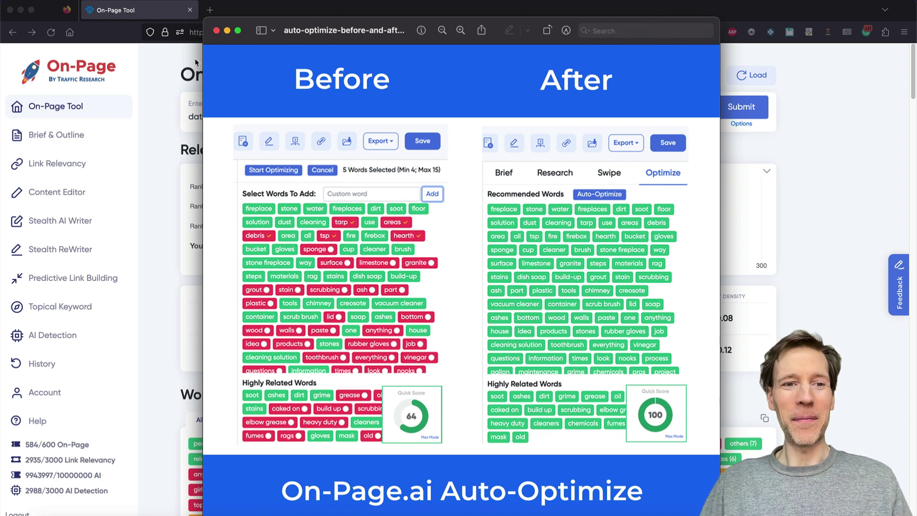
key("super+w")
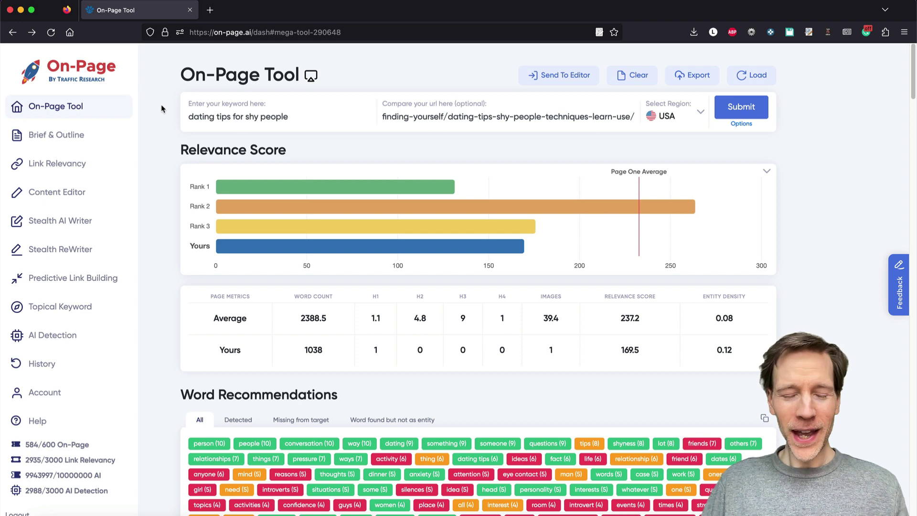
scroll(160, 184, "down", 3)
scroll(149, 176, "up", 3)
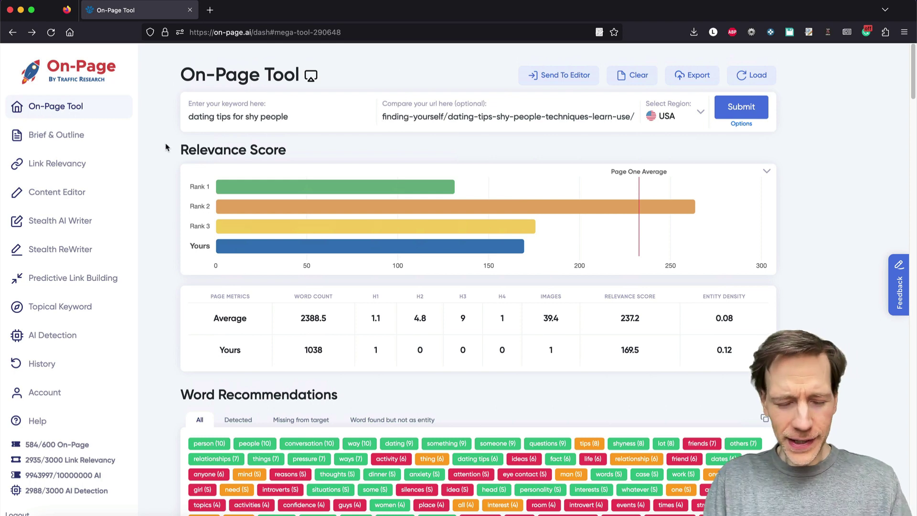
Step: Open google.com in a new private browser window and search for "dating tips for shy people"
key("super+shift+p")
type("gogole.co")
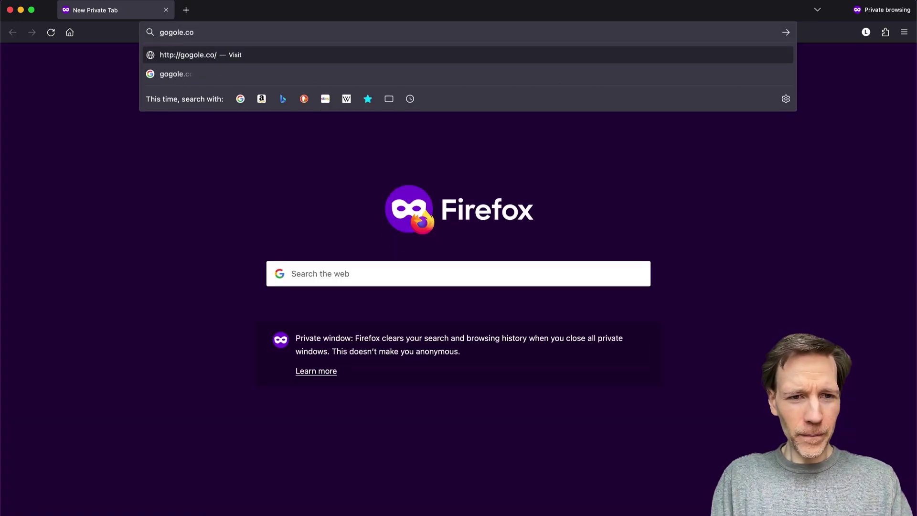
key("super+a")
type("go")
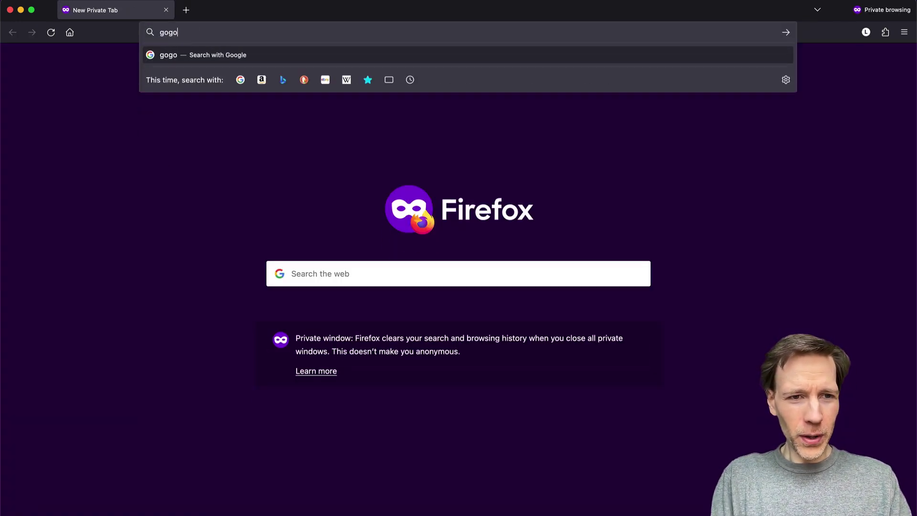
type("ogle.com")
key("Return")
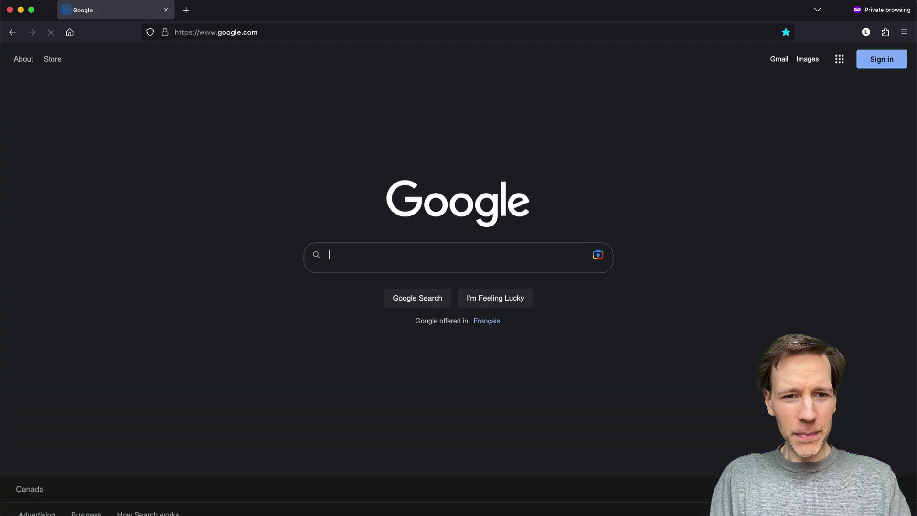
type("dating tips for shy people")
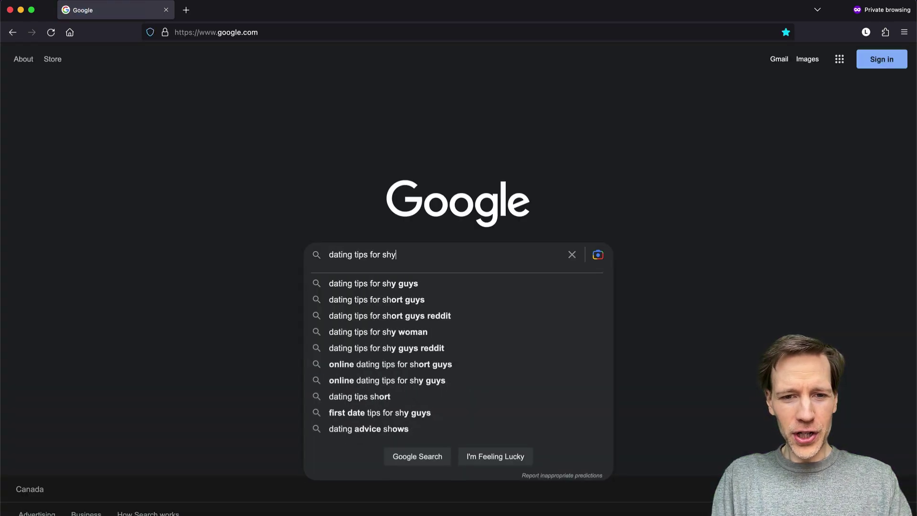
key("Return")
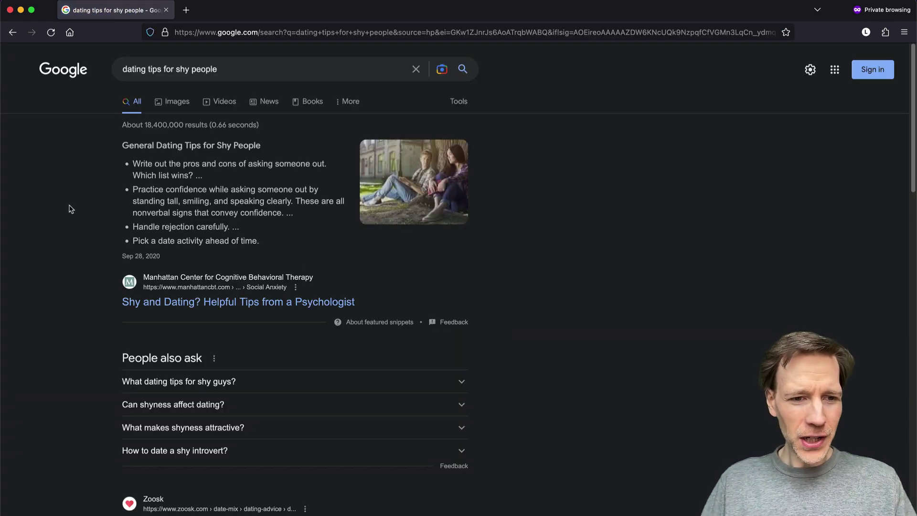
Step: Open the eHarmony result "Dating Tips for Shy People: Techniques to Learn and Use" in a new tab and switch to it
scroll(71, 205, "down", 10)
scroll(76, 200, "down", 5)
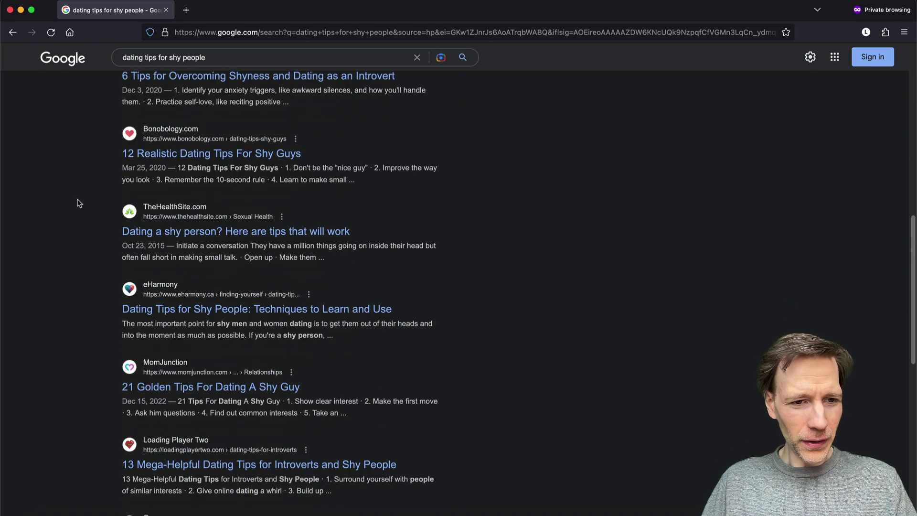
left_click(175, 205, "super")
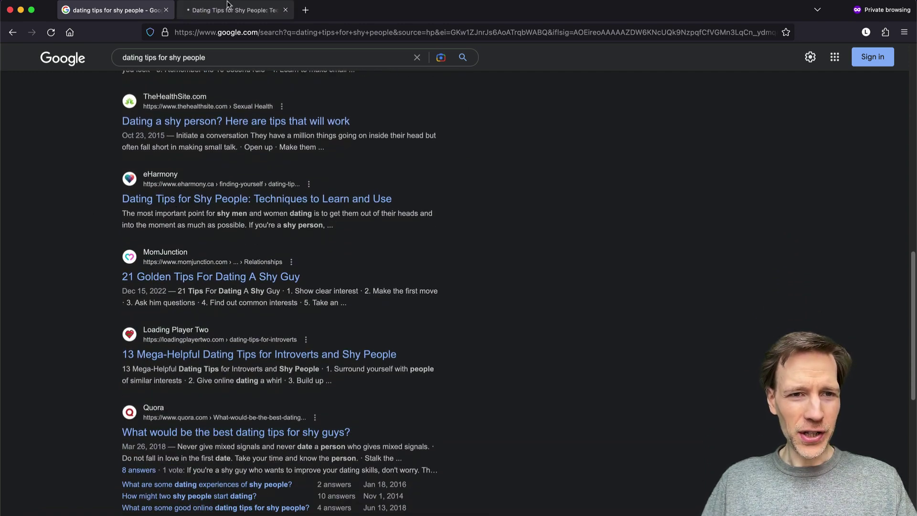
key("ctrl+Tab")
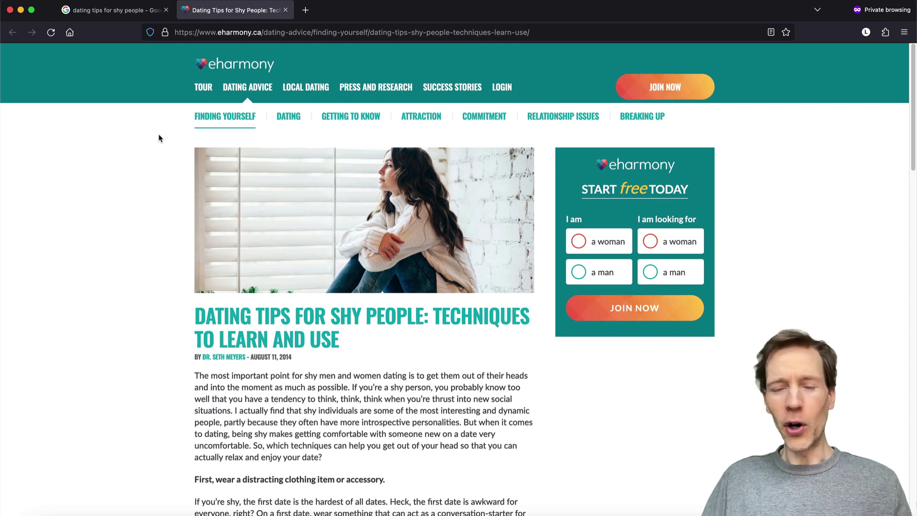
Step: Read through the eHarmony article, examining its introduction, section headings and the quality of the advice in each section
scroll(142, 158, "down", 3)
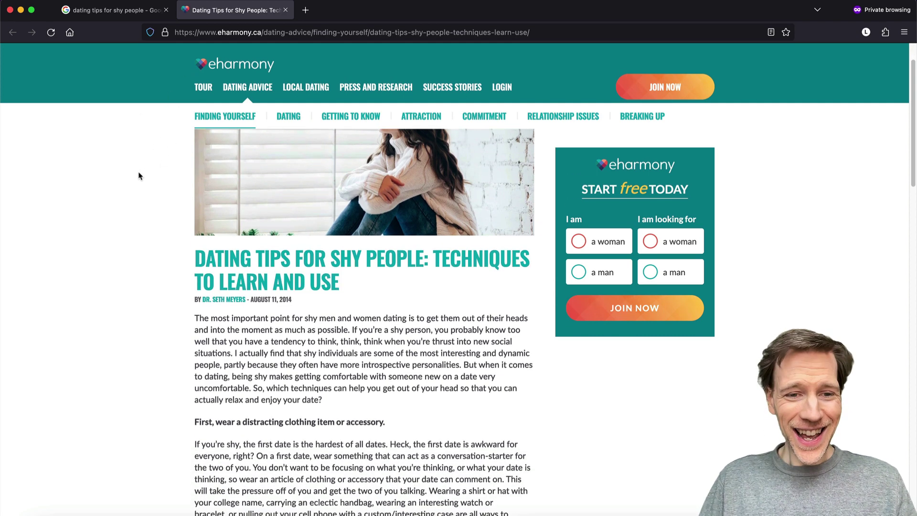
left_click_drag(193, 225, 265, 335)
left_click(265, 335)
scroll(196, 337, "down", 2)
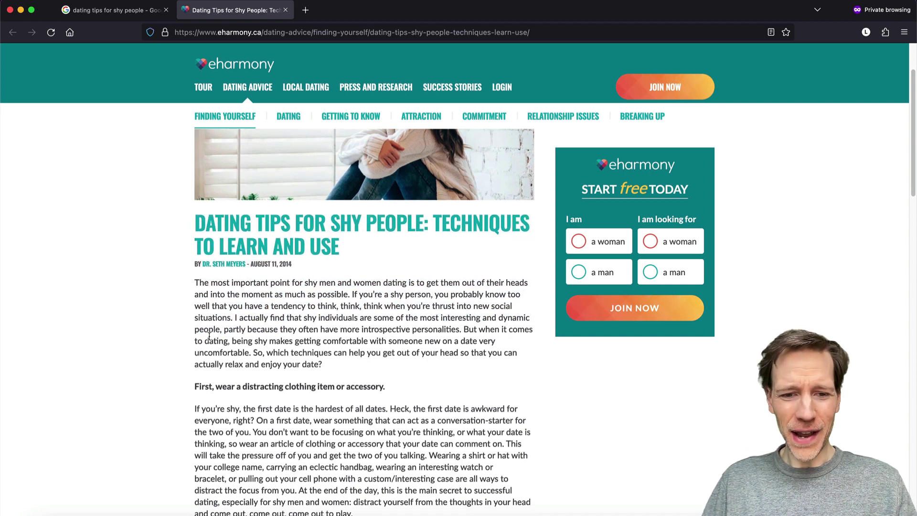
scroll(196, 338, "down", 15)
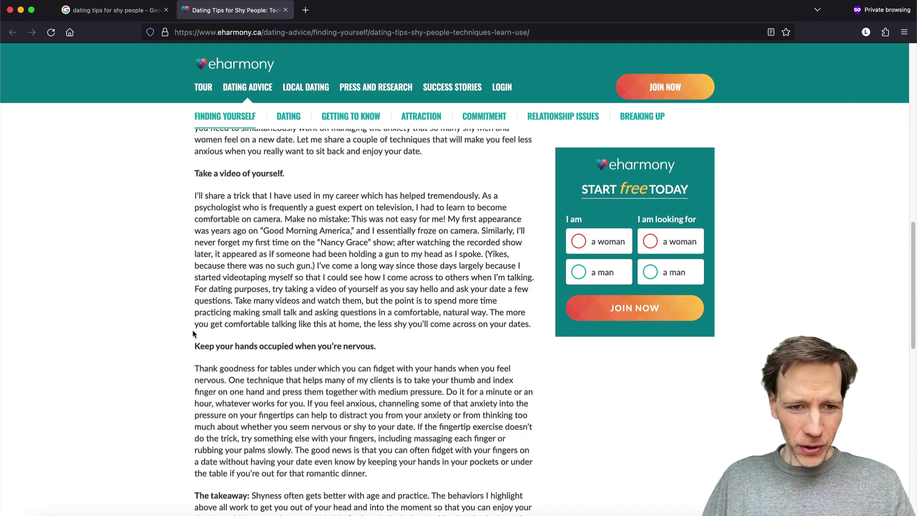
scroll(194, 325, "up", 9)
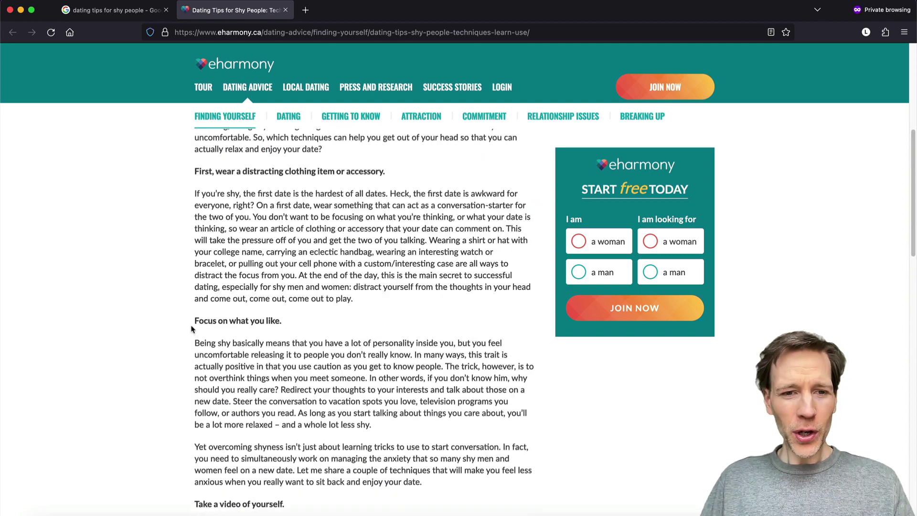
scroll(187, 329, "up", 6)
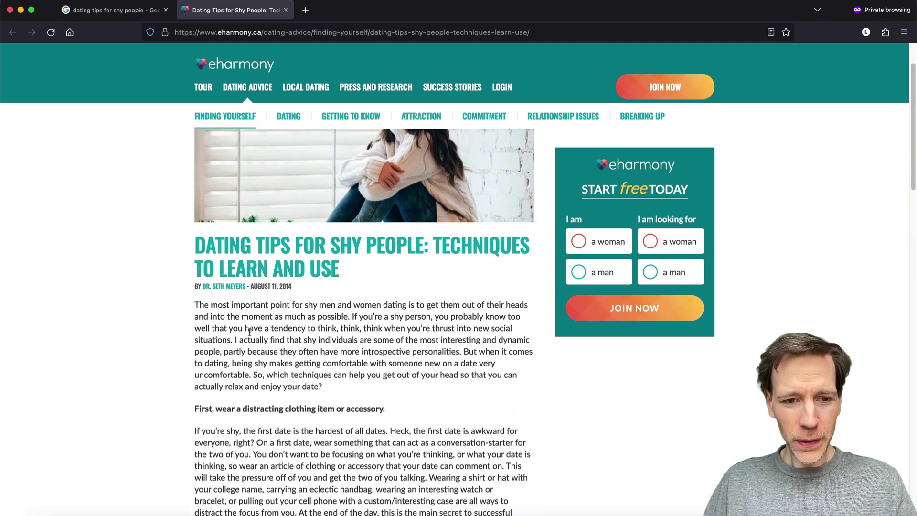
scroll(232, 332, "down", 3)
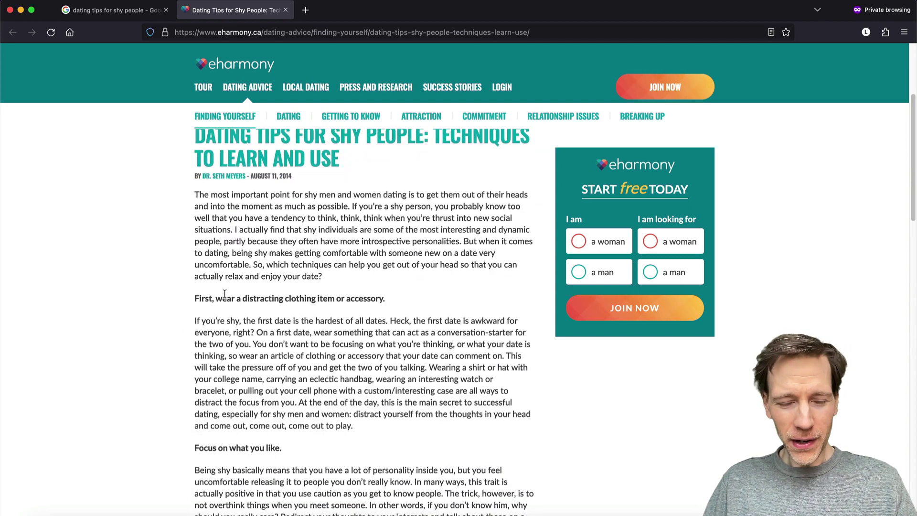
scroll(220, 278, "down", 2)
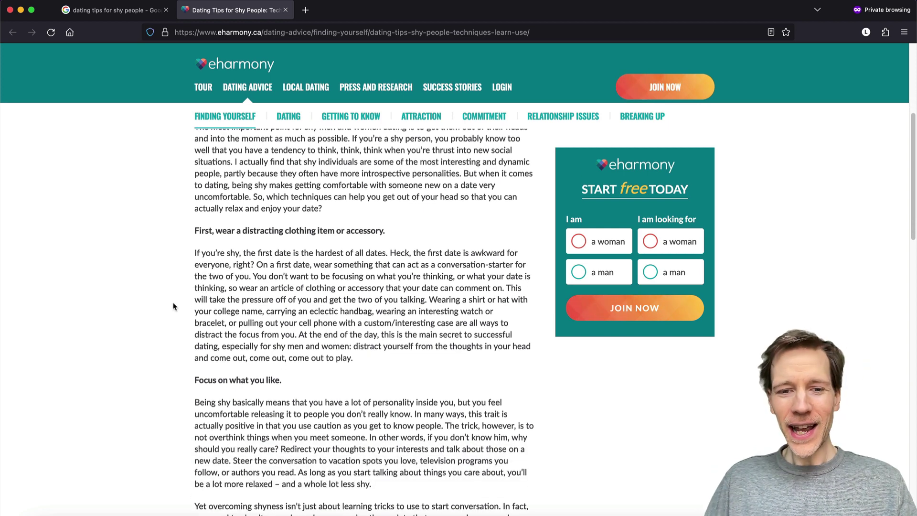
scroll(152, 310, "down", 2)
scroll(152, 310, "down", 2)
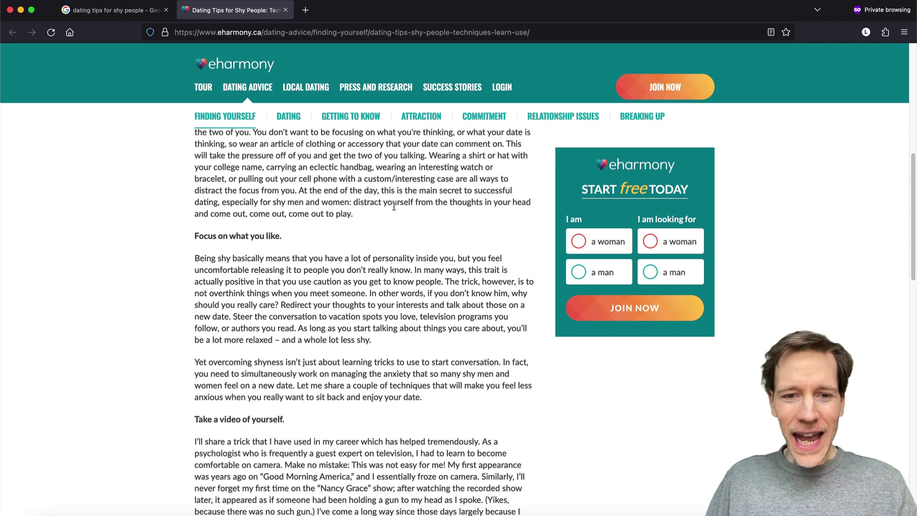
left_click_drag(298, 192, 352, 208)
left_click(351, 209)
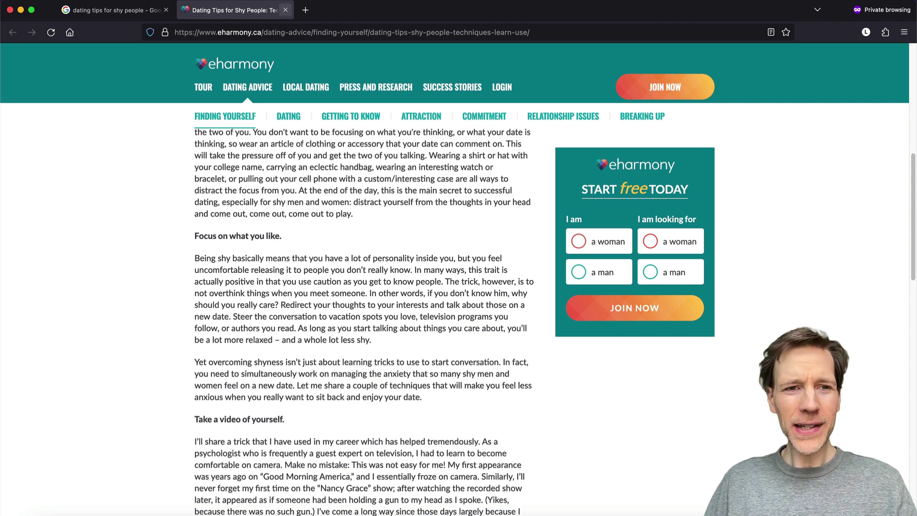
scroll(165, 188, "up", 10)
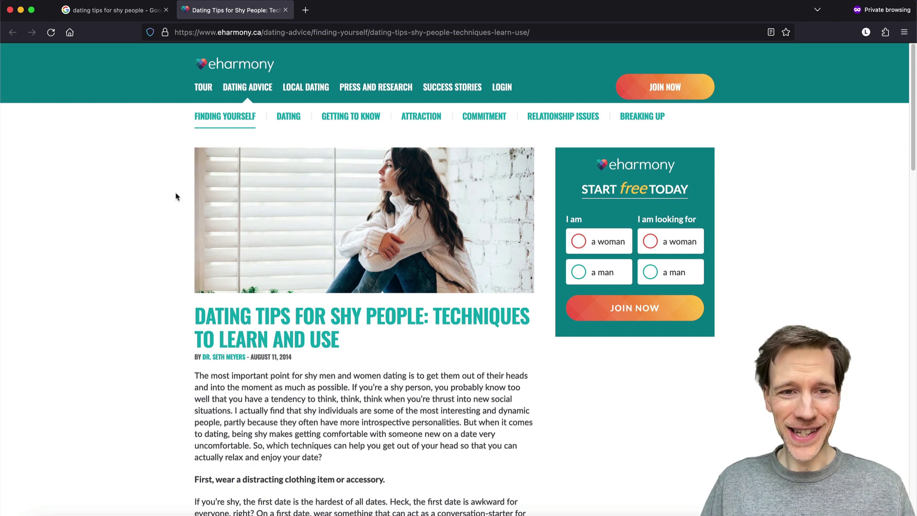
Step: Copy the eHarmony article's web address and return to the On-Page Tool window
left_click(303, 30)
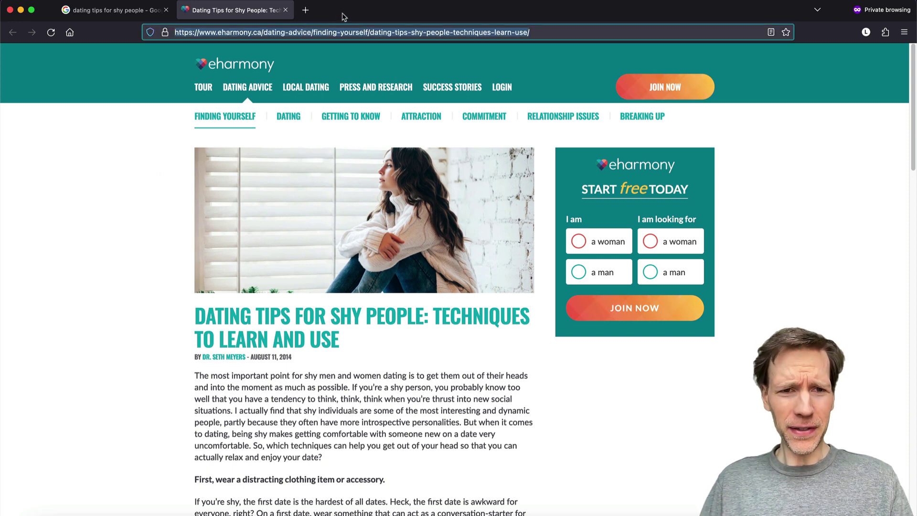
left_click_drag(344, 14, 469, 25)
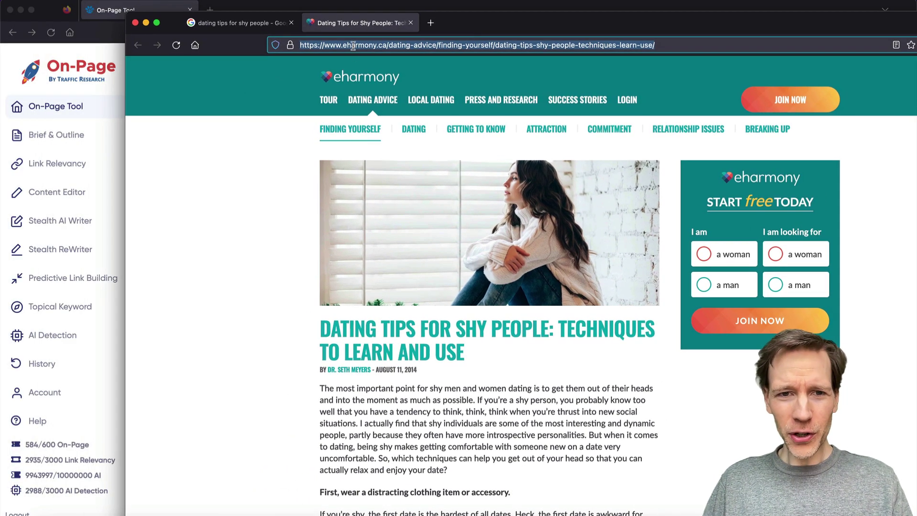
left_click_drag(465, 29, 510, 89)
key("super+m")
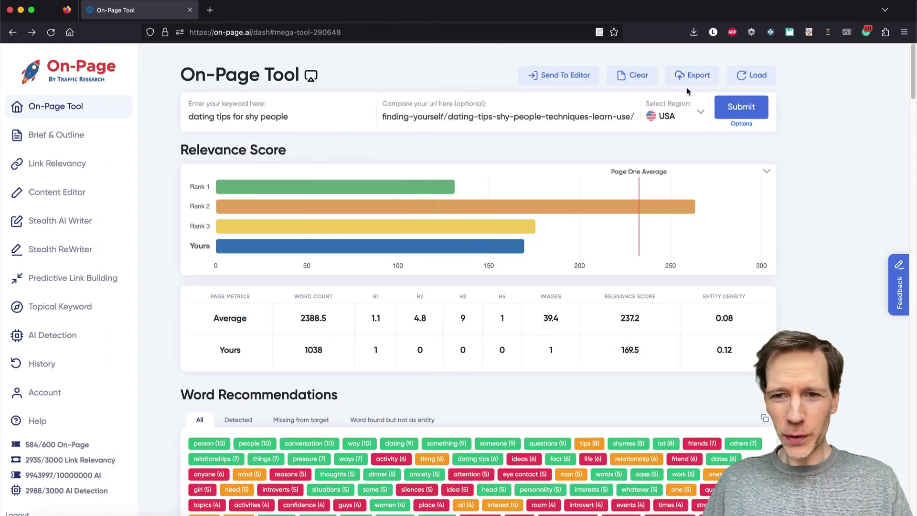
Step: Clear the previous report and enter "dating tips for shy people -" as the keyword
left_click(635, 77)
left_click(276, 118)
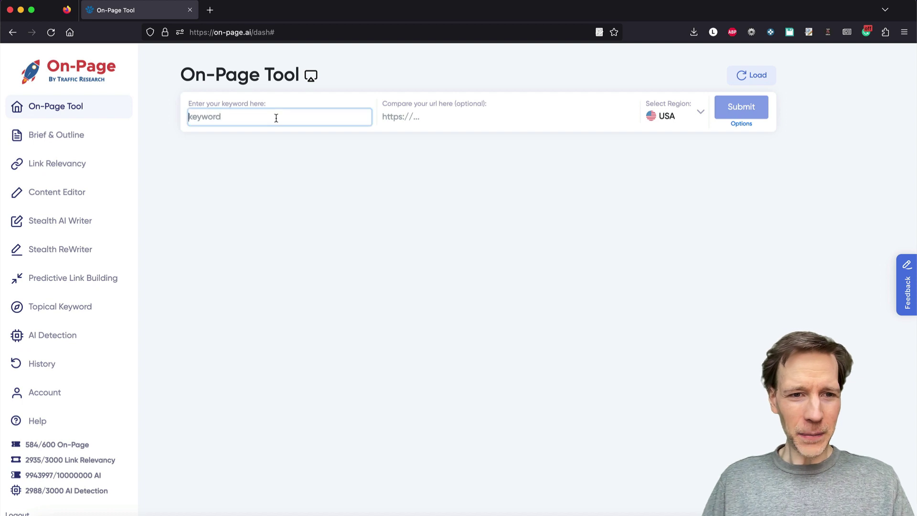
type("dating tips for shy people -")
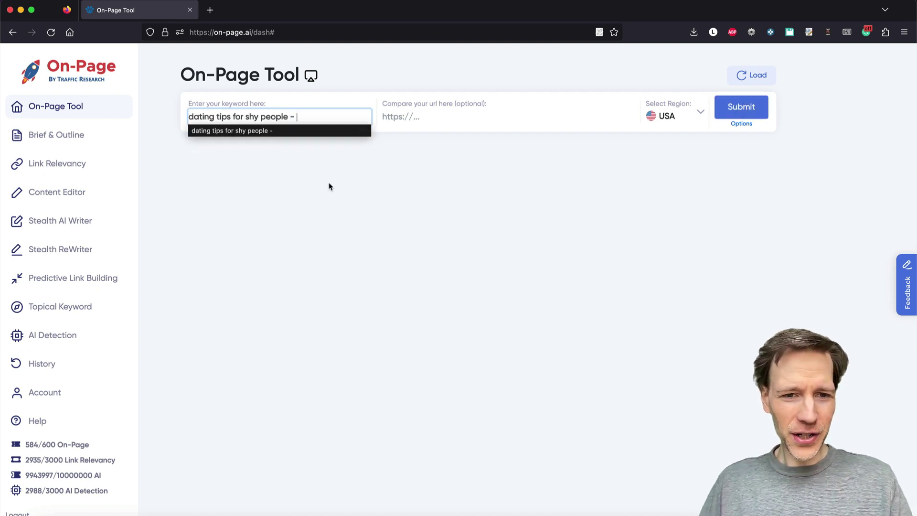
left_click(344, 187)
Step: Add the copied eharmony.ca article address as the comparison URL and submit the page analysis
left_click(439, 118)
key("super+v")
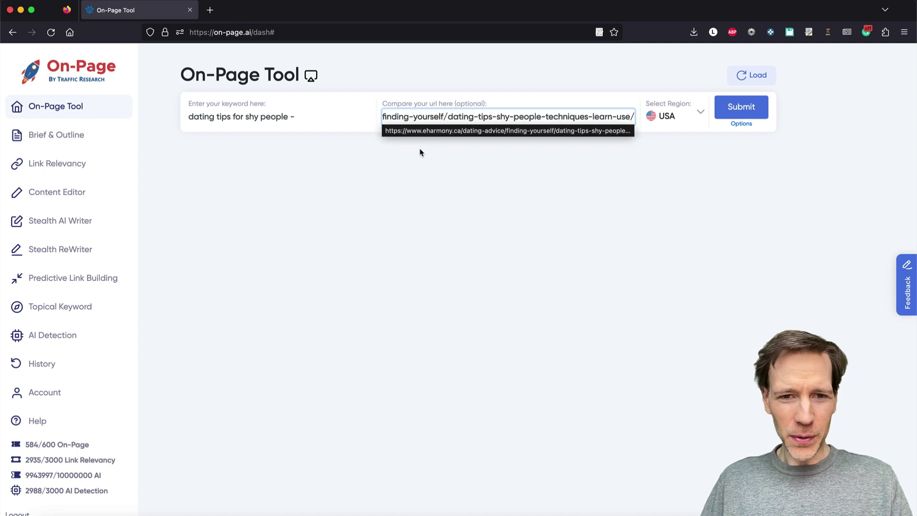
left_click(388, 162)
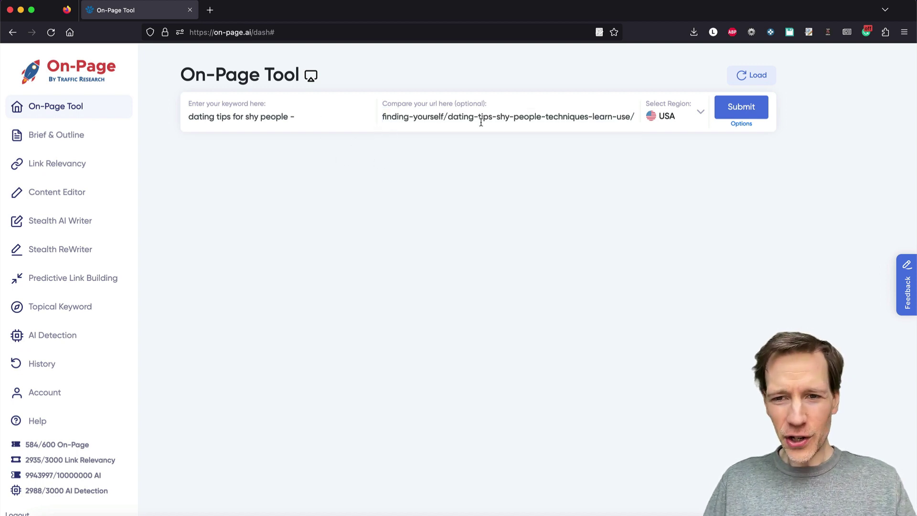
left_click(717, 108)
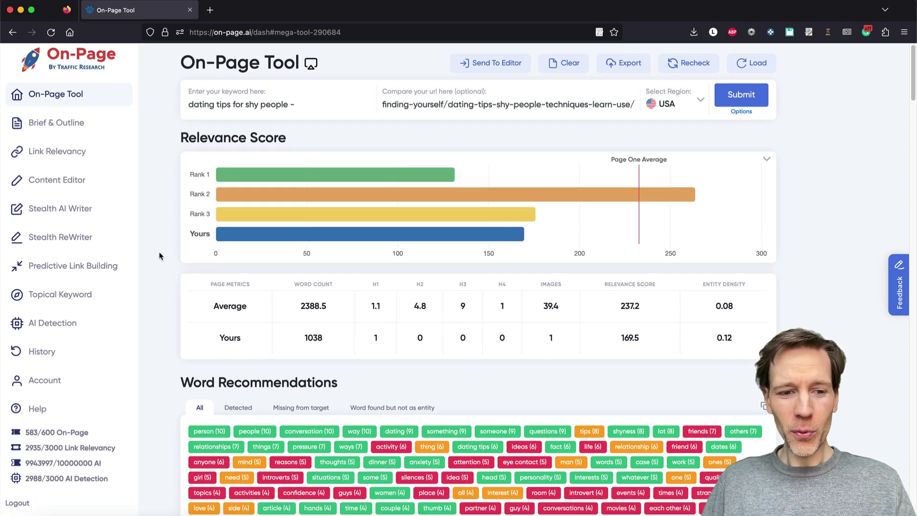
Step: Review the new report's relevance score chart, page metrics, word recommendations and highly related words, comparing the eHarmony page with its competitors
scroll(160, 305, "down", 5)
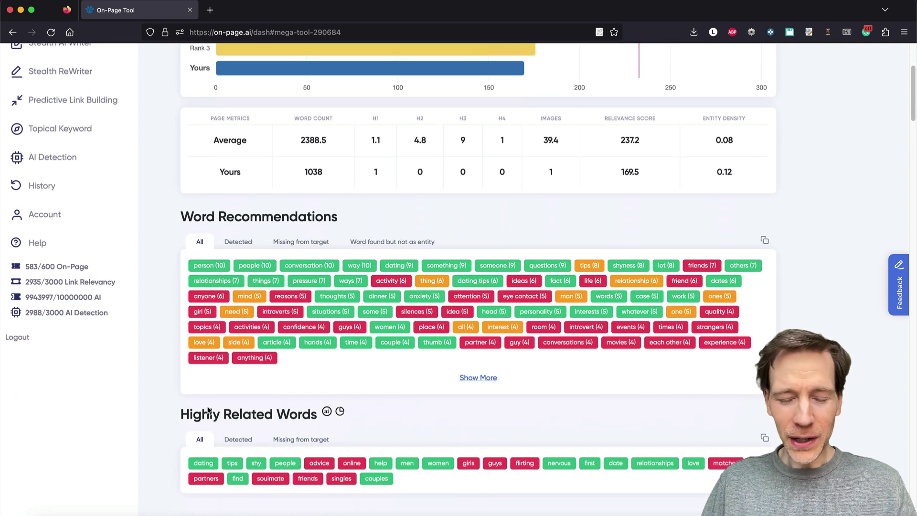
scroll(156, 383, "down", 5)
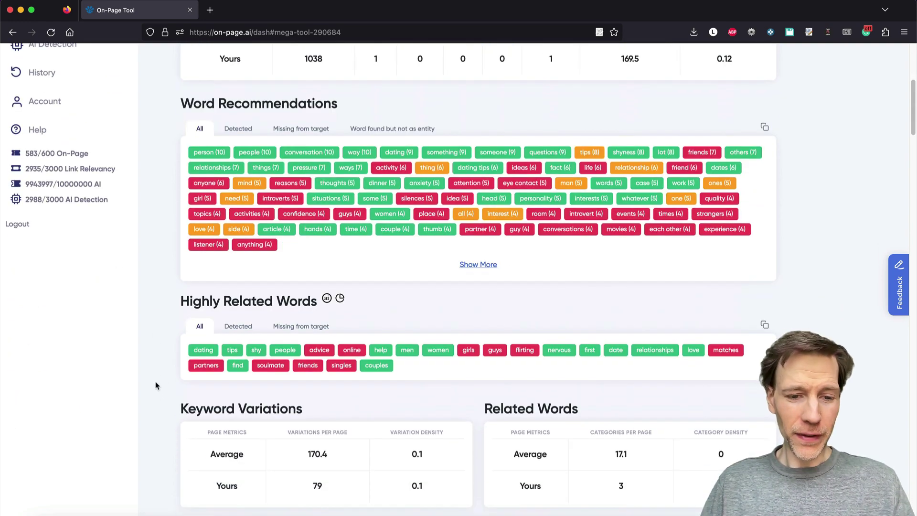
scroll(153, 308, "up", 10)
mouse_move(239, 251)
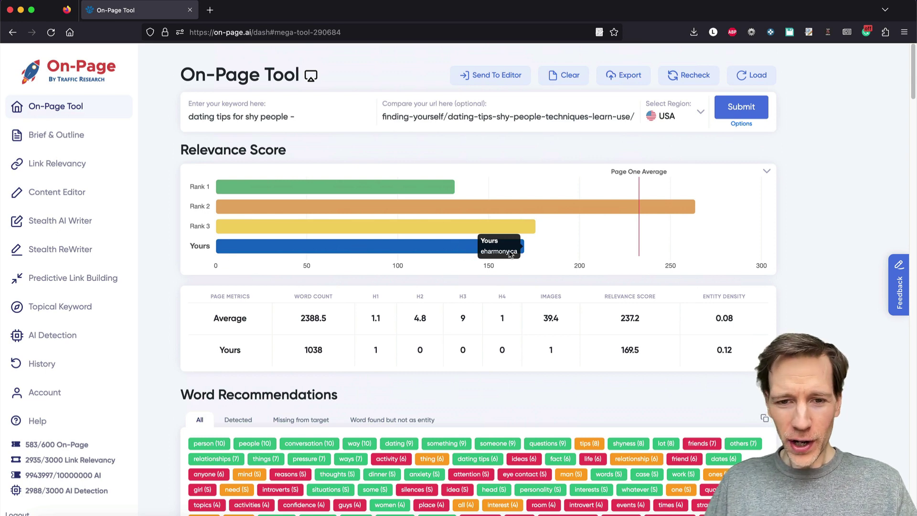
mouse_move(568, 213)
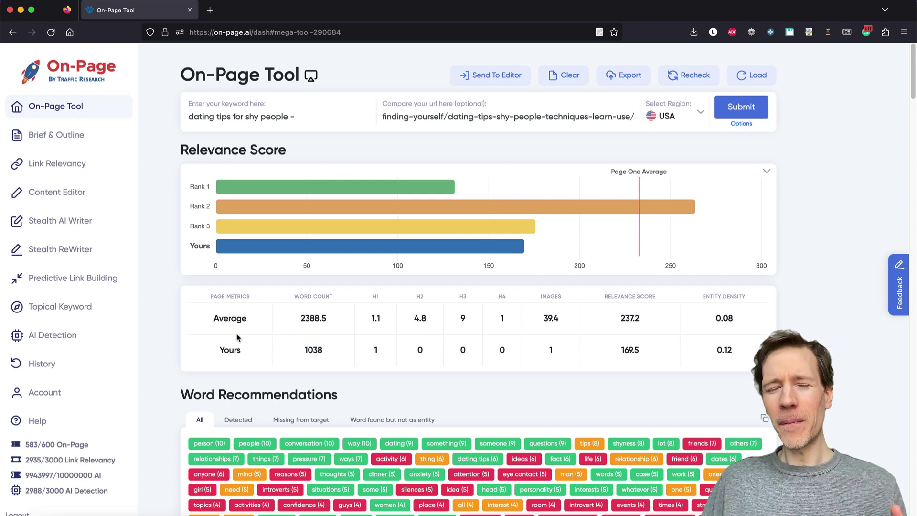
scroll(229, 340, "down", 2)
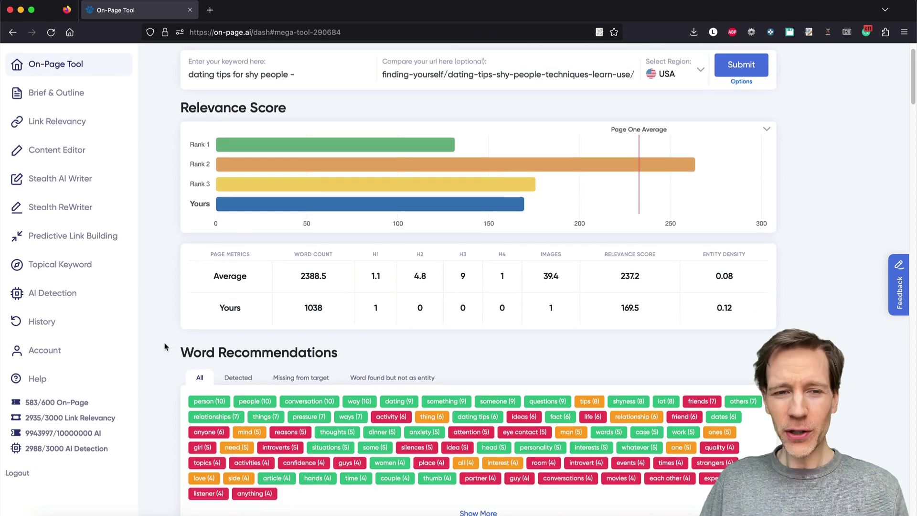
scroll(164, 346, "up", 1)
mouse_move(421, 232)
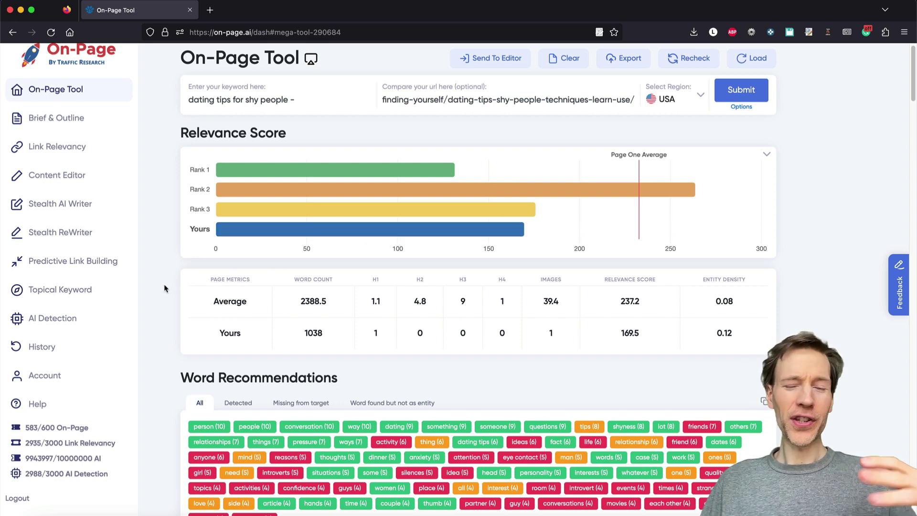
Step: Compare the eHarmony page's score and metrics with the competitors and identify the missing words under Word Recommendations and Highly Related Words
scroll(165, 288, "up", 1)
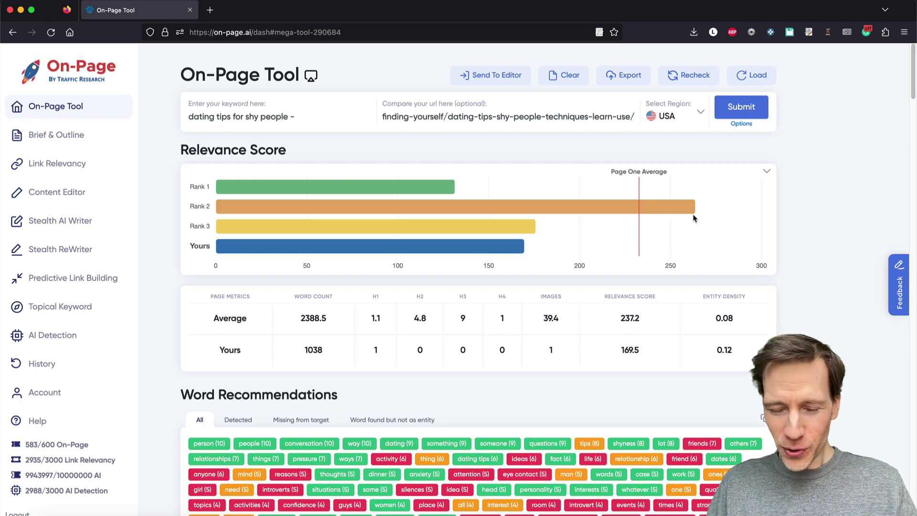
scroll(136, 306, "down", 3)
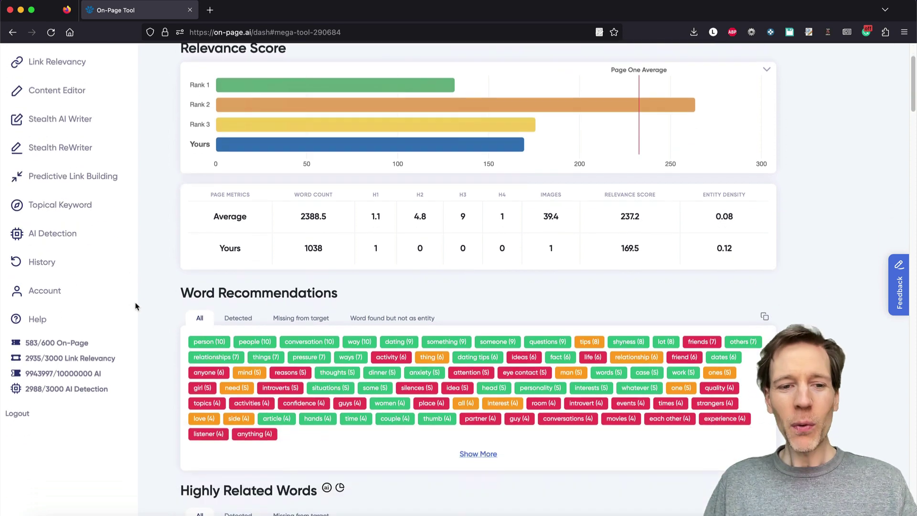
scroll(132, 306, "down", 1)
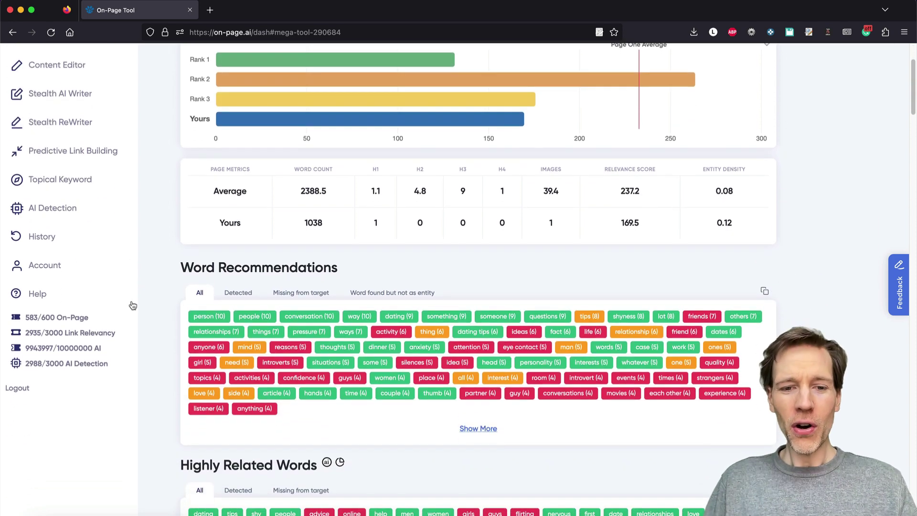
scroll(133, 306, "down", 1)
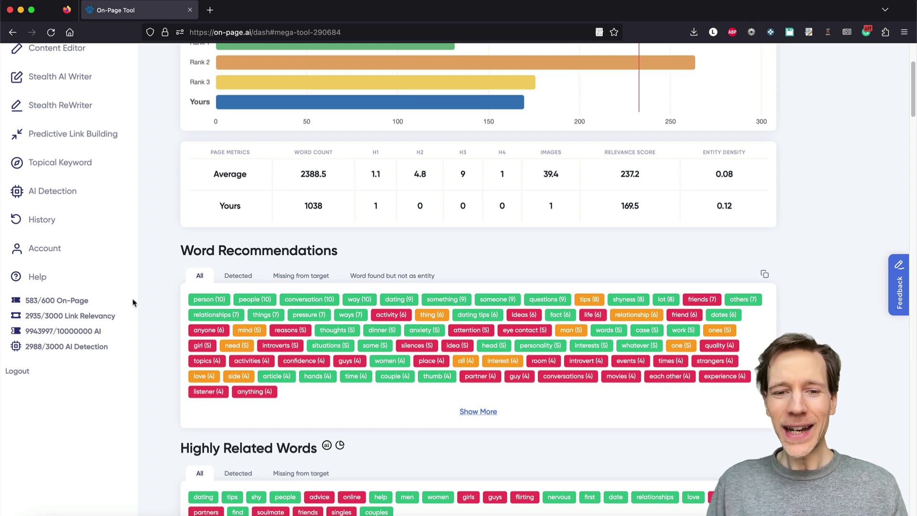
scroll(146, 301, "down", 2)
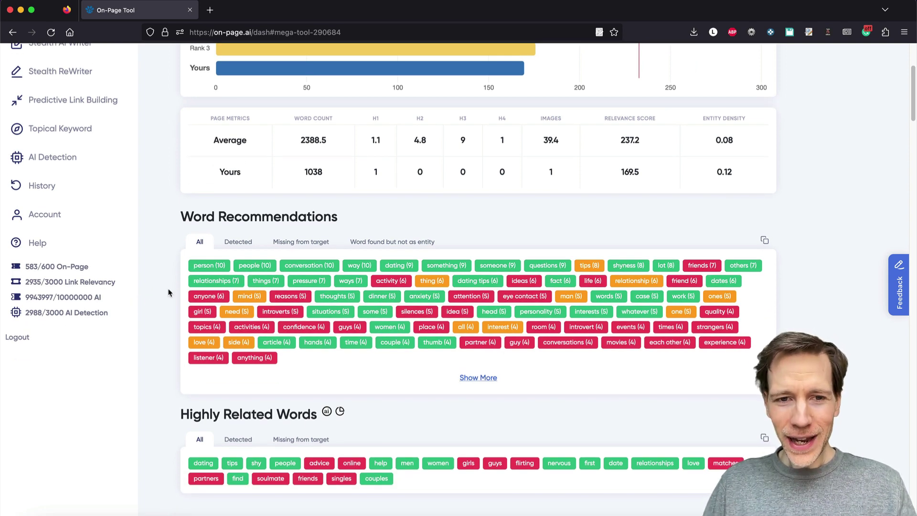
scroll(165, 289, "down", 1)
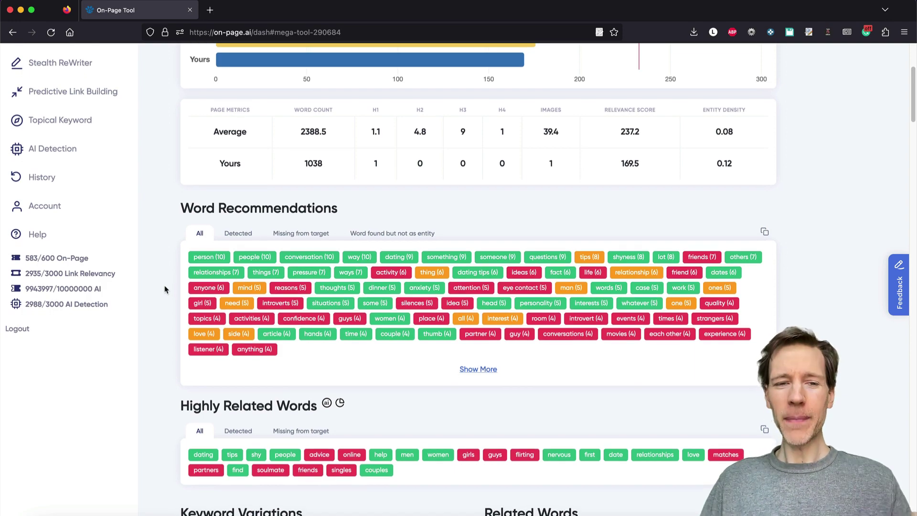
scroll(165, 289, "up", 5)
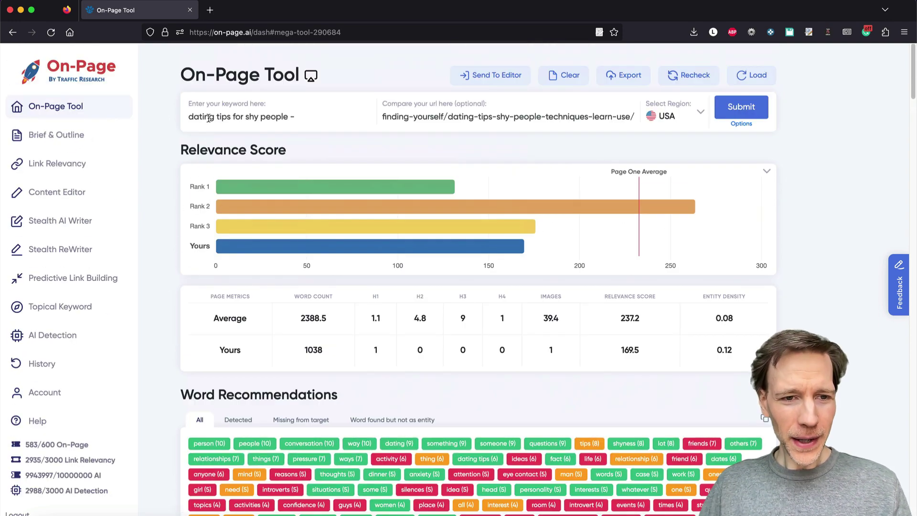
scroll(144, 282, "down", 5)
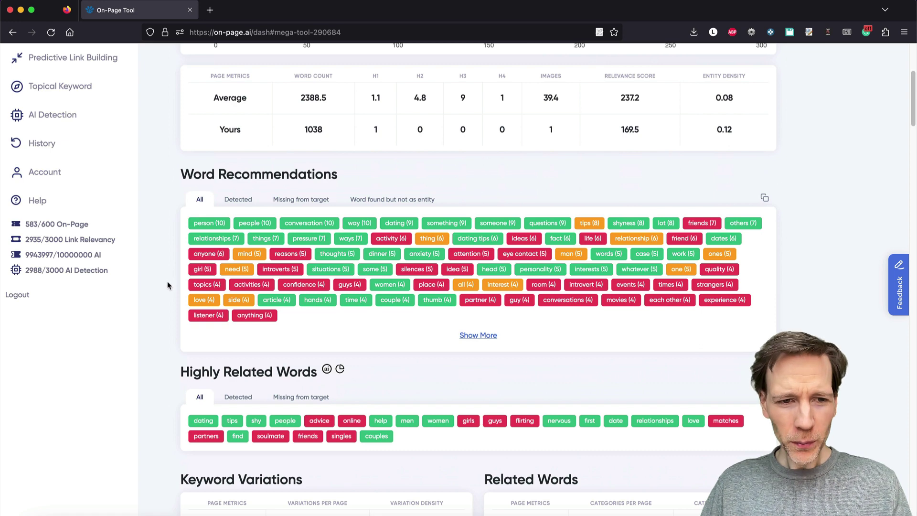
scroll(168, 285, "down", 1)
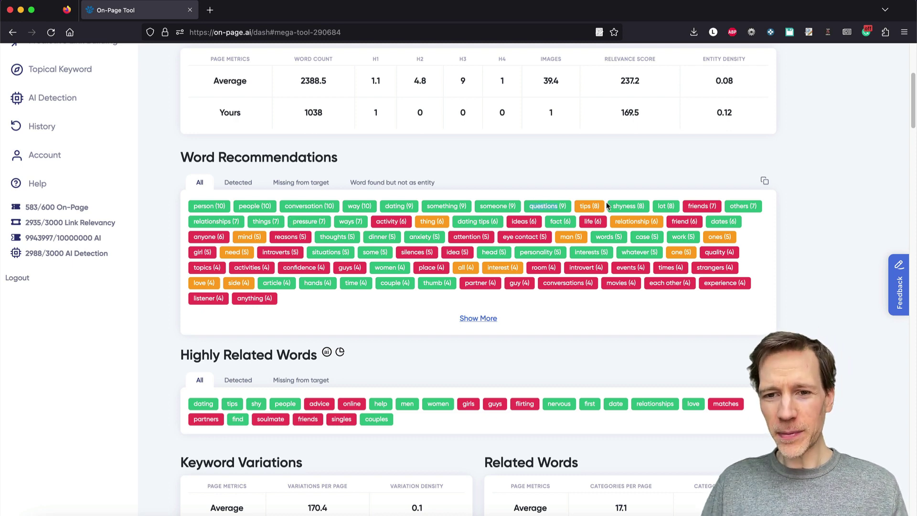
scroll(234, 356, "down", 1)
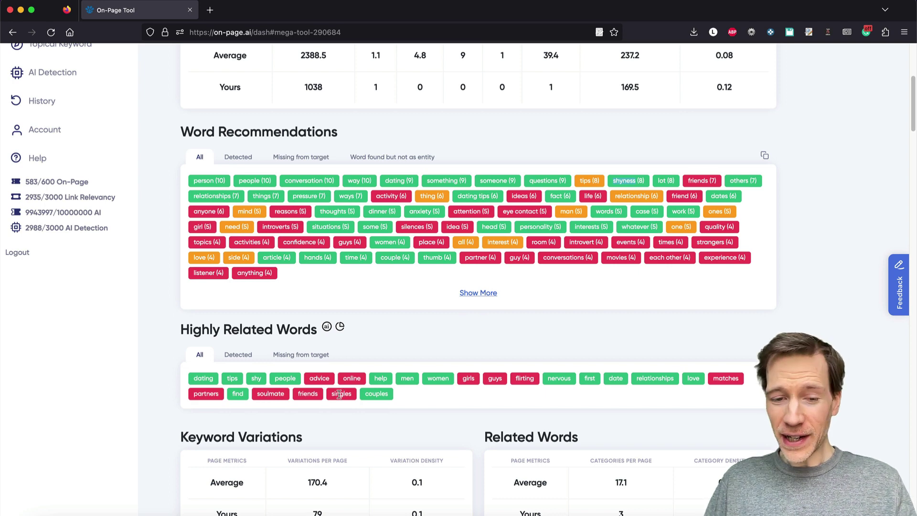
scroll(151, 369, "up", 3)
scroll(149, 367, "up", 3)
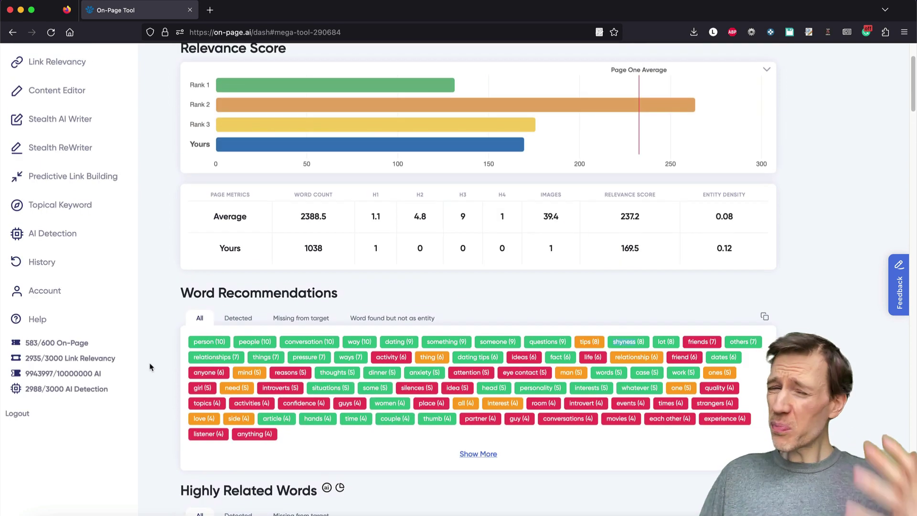
scroll(157, 376, "down", 1)
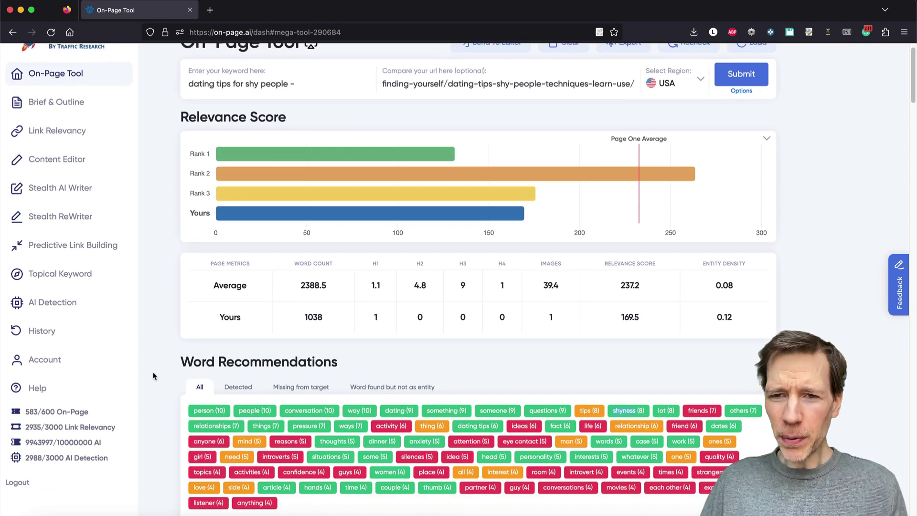
scroll(145, 374, "down", 2)
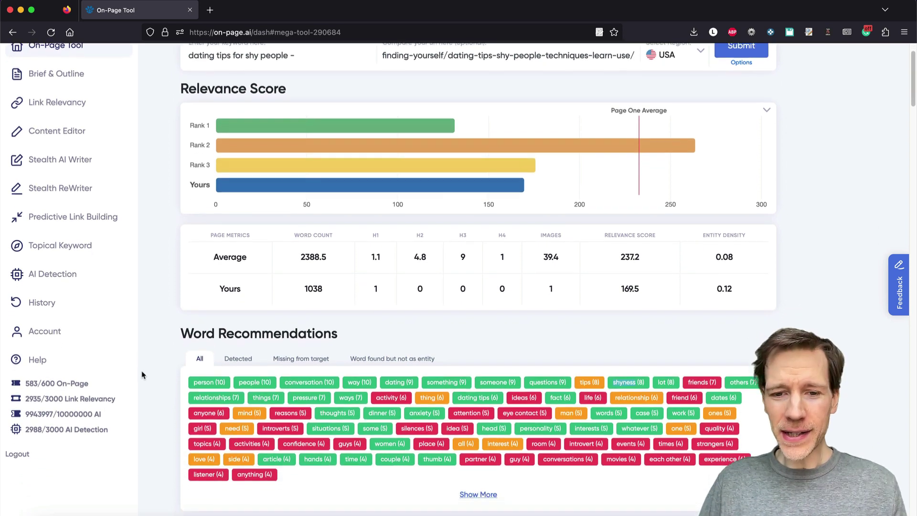
scroll(134, 372, "down", 2)
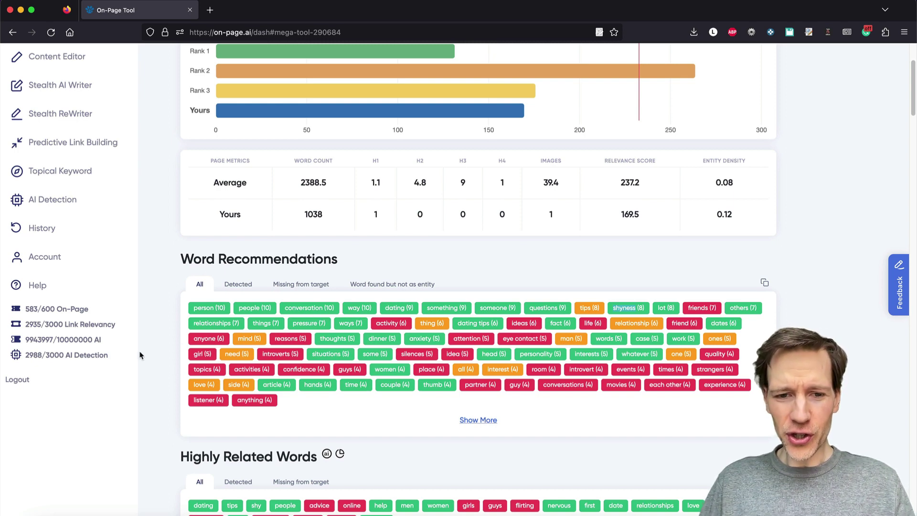
scroll(319, 270, "down", 2)
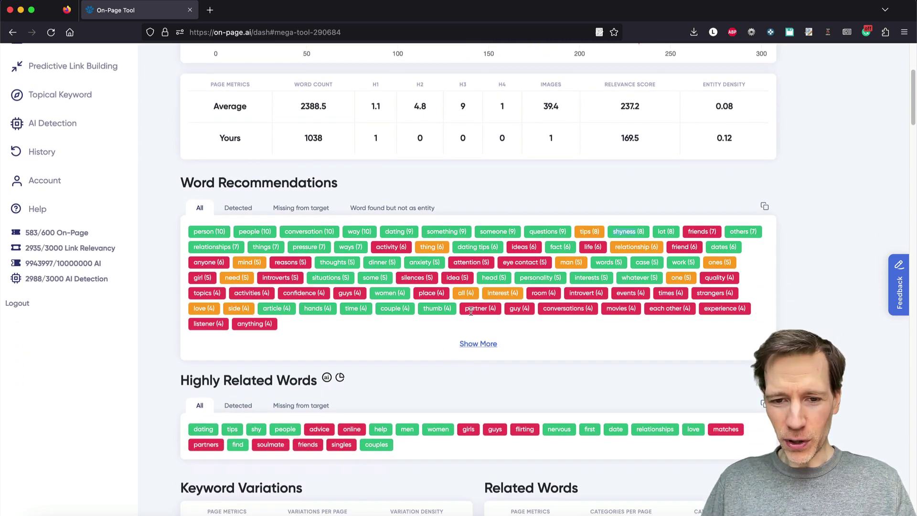
scroll(387, 337, "down", 2)
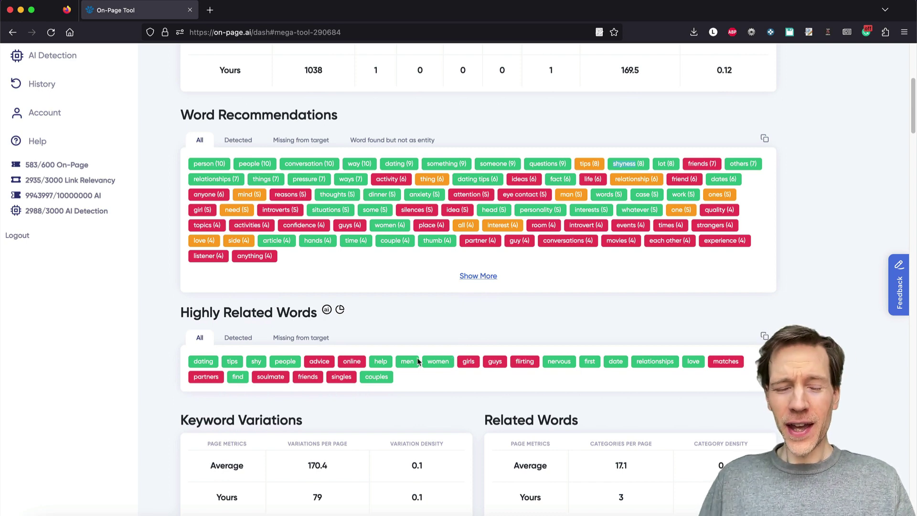
scroll(166, 337, "up", 8)
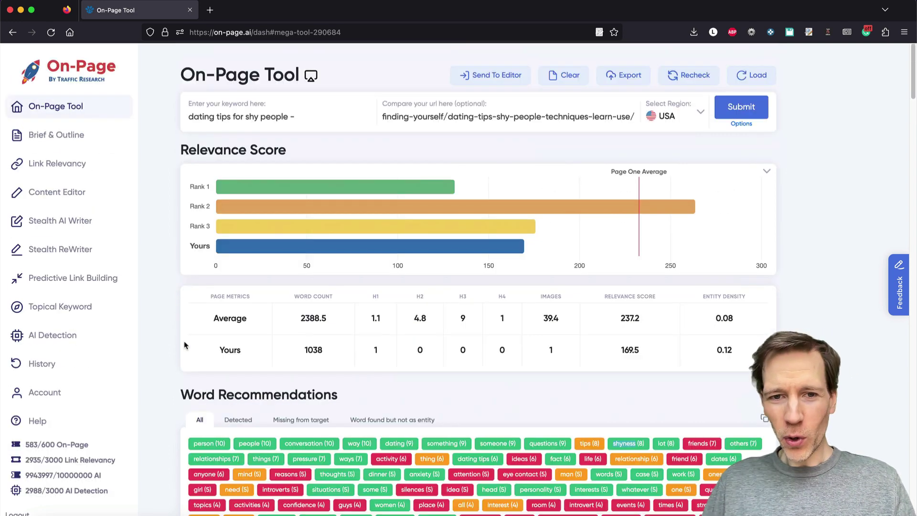
Step: Send the analyzed eHarmony article from the report to the content editor
left_click(496, 77)
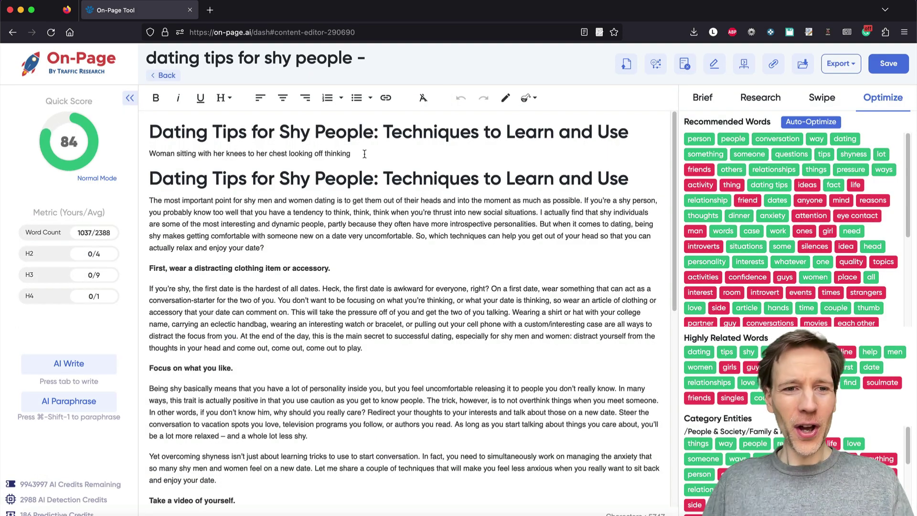
left_click(158, 77)
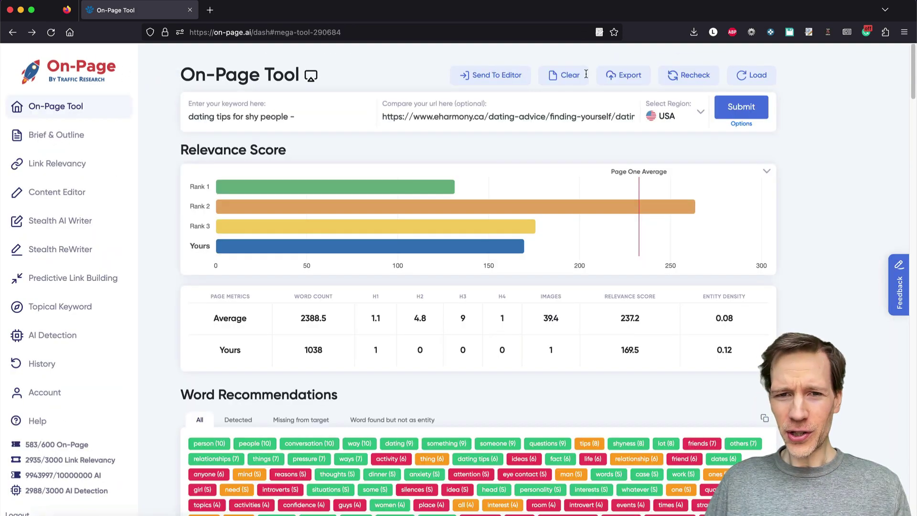
left_click(494, 76)
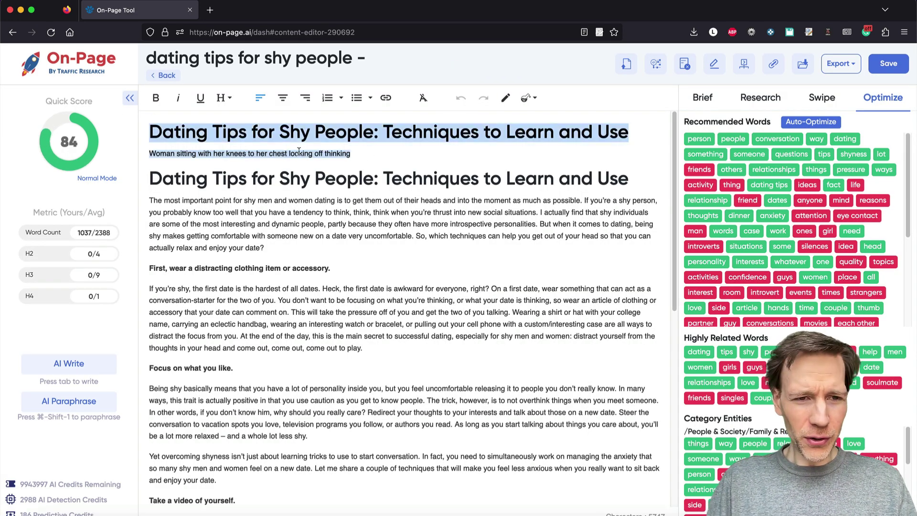
Step: Delete the duplicate first title and the image description line beneath it from the article
key("shift+Down")
key("shift+Down")
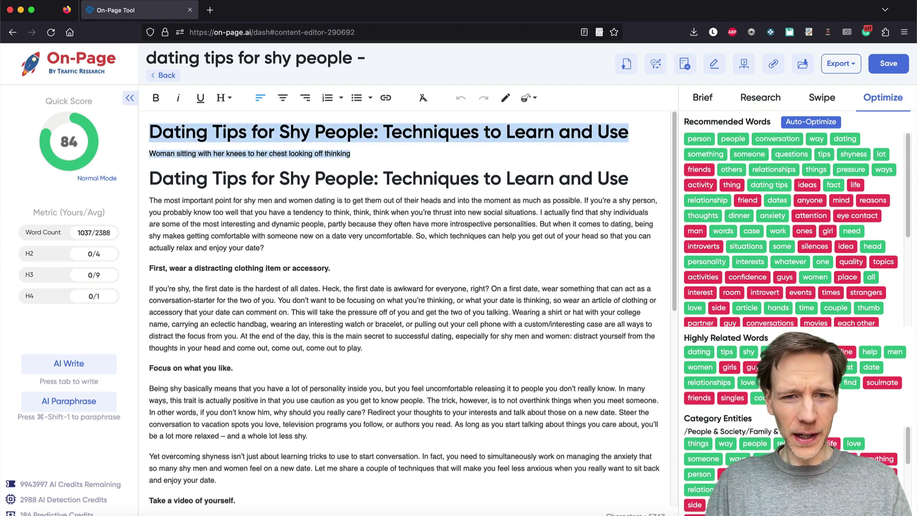
key("BackSpace")
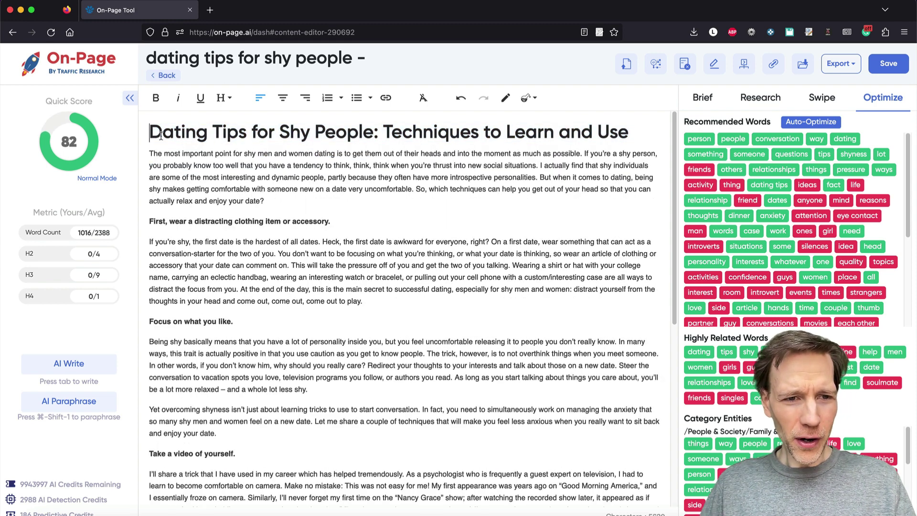
Step: Delete the "About the Author" heading and biography at the end of the article
left_click_drag(149, 131, 383, 377)
scroll(353, 367, "down", 5)
scroll(334, 357, "down", 1)
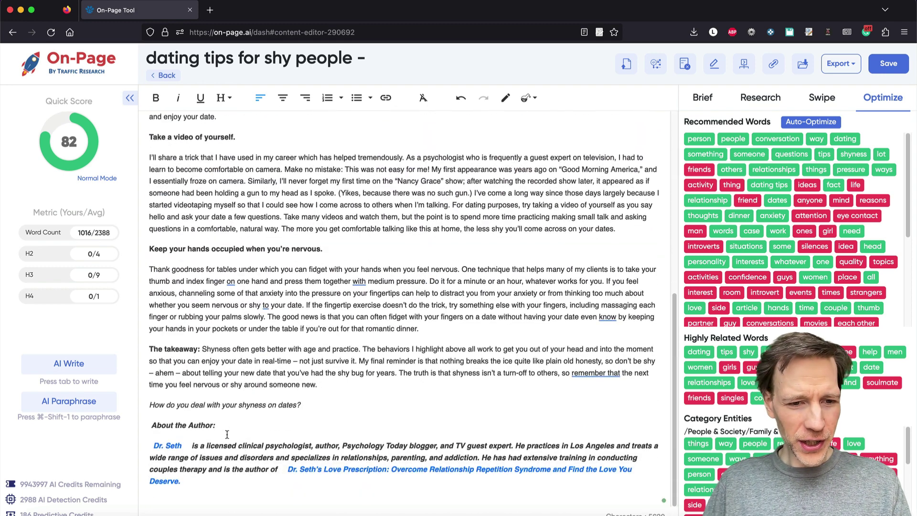
left_click_drag(203, 480, 171, 419)
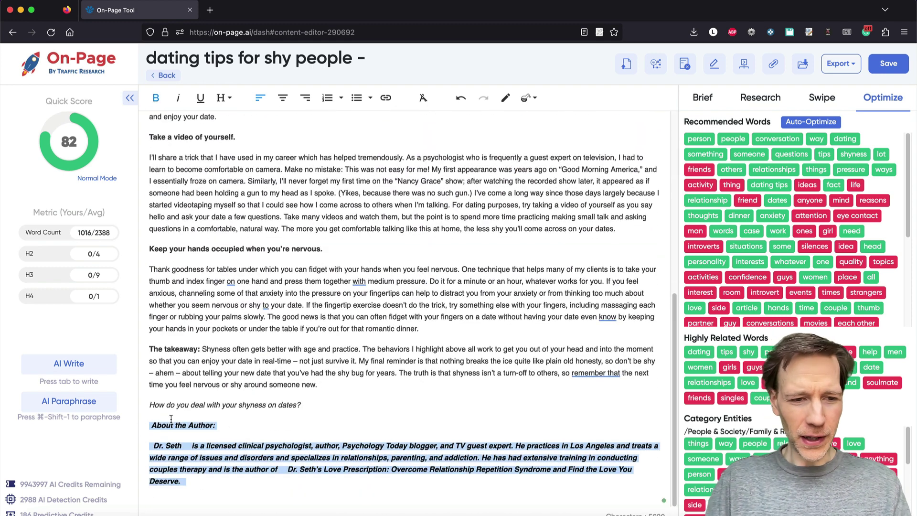
key("BackSpace")
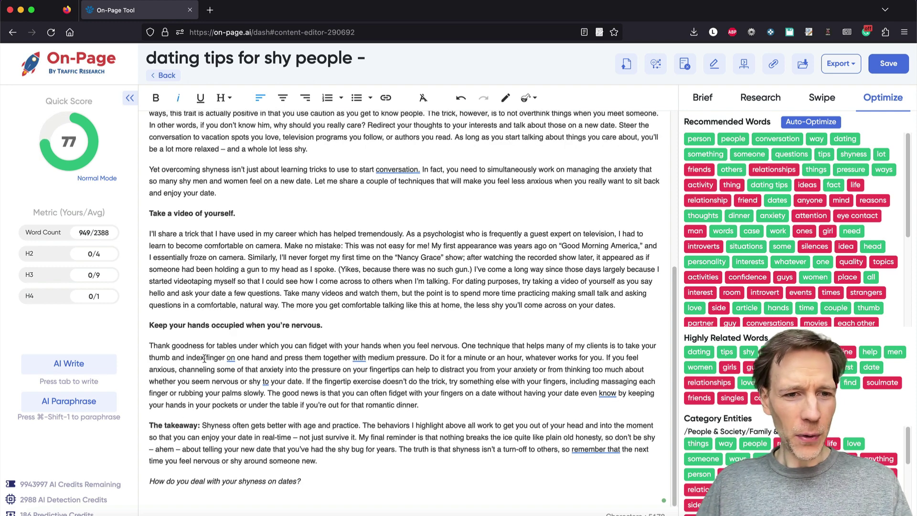
scroll(210, 357, "up", 5)
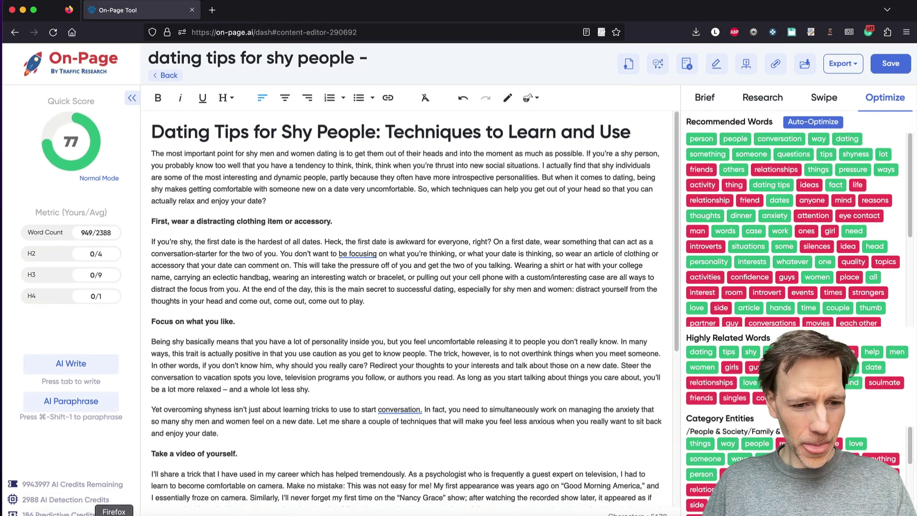
Step: Switch to the eHarmony article's browser window, highlight its text through the author biography, and return to the content editor
right_click(114, 514)
left_click(150, 413)
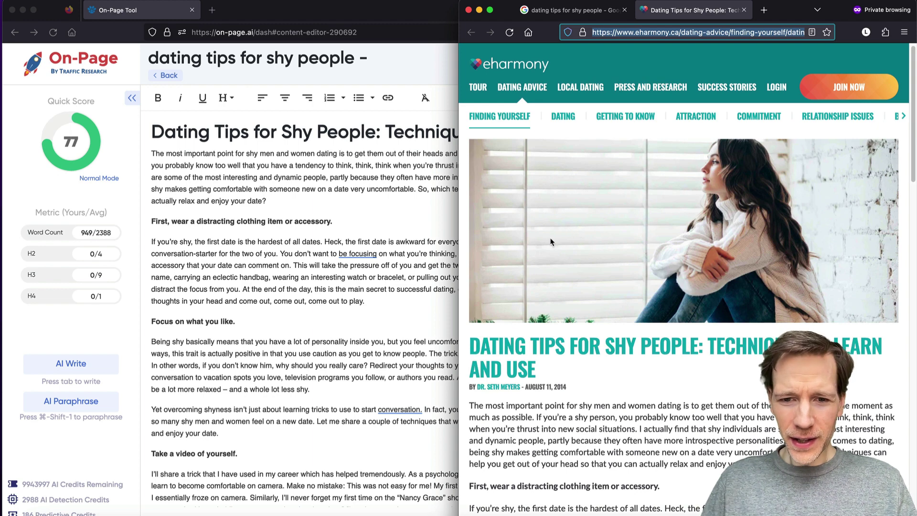
scroll(551, 242, "down", 3)
left_click_drag(471, 280, 657, 399)
scroll(575, 462, "down", 15)
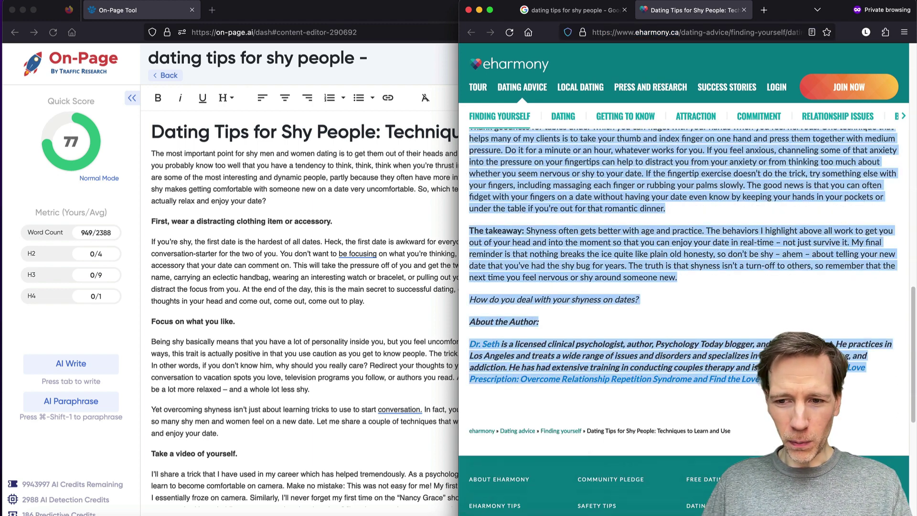
left_click(582, 224)
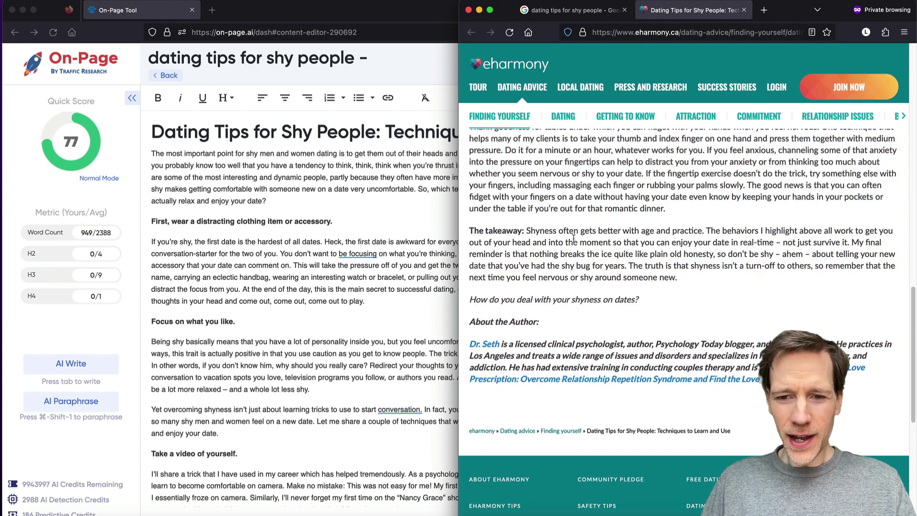
scroll(571, 253, "down", 1)
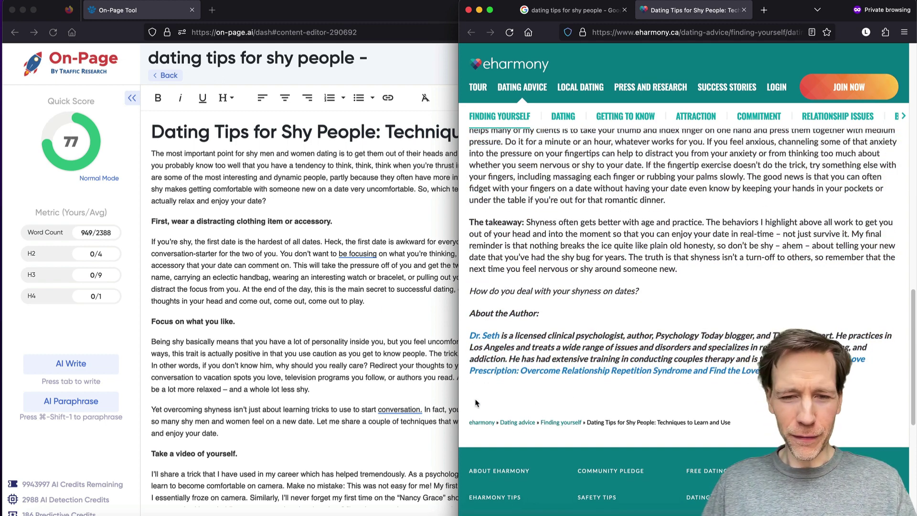
scroll(537, 317, "up", 5)
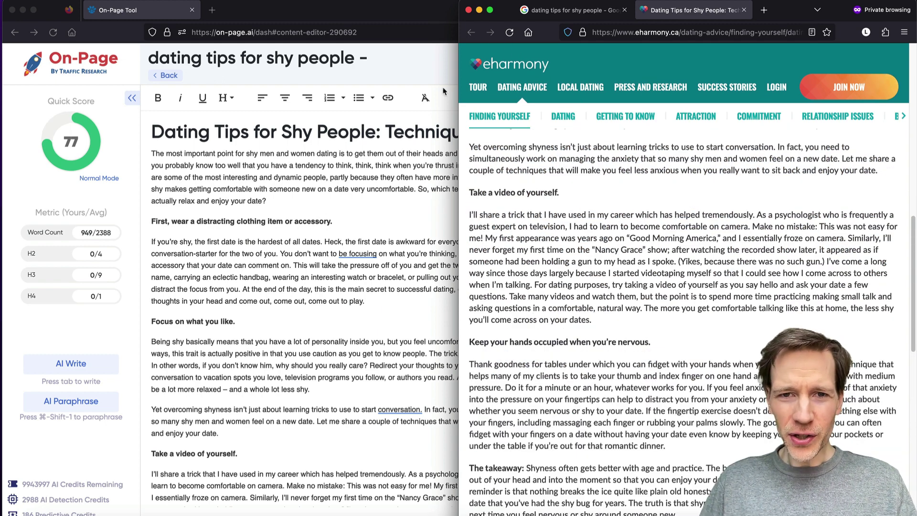
left_click(377, 214)
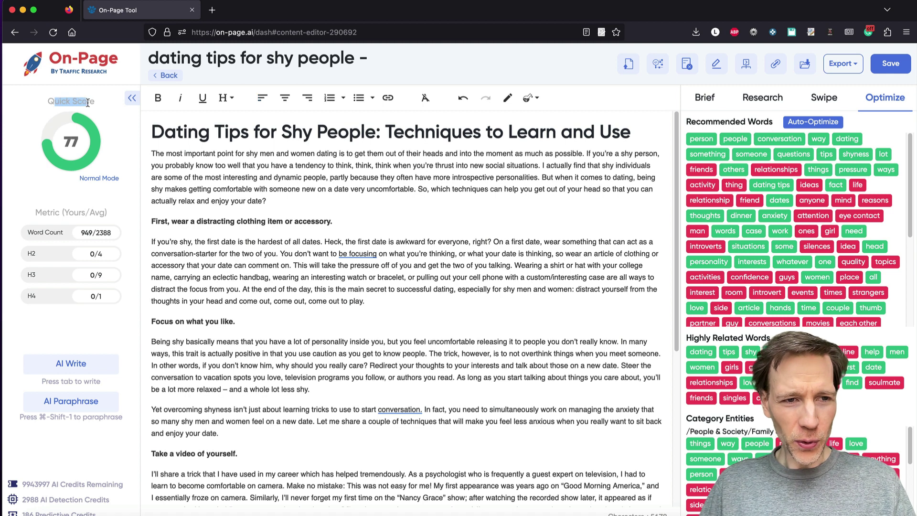
Step: Compare the article's Quick Score in Max Mode and Normal Mode
left_click(91, 179)
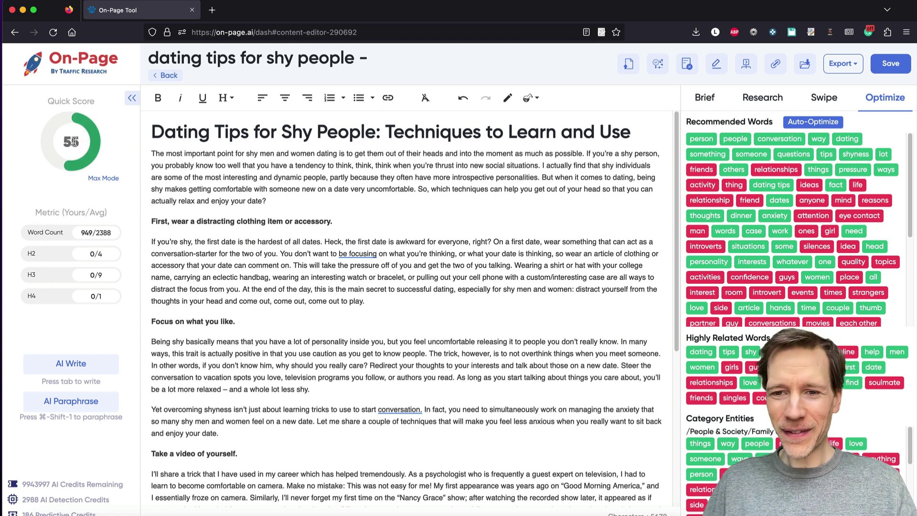
left_click(93, 176)
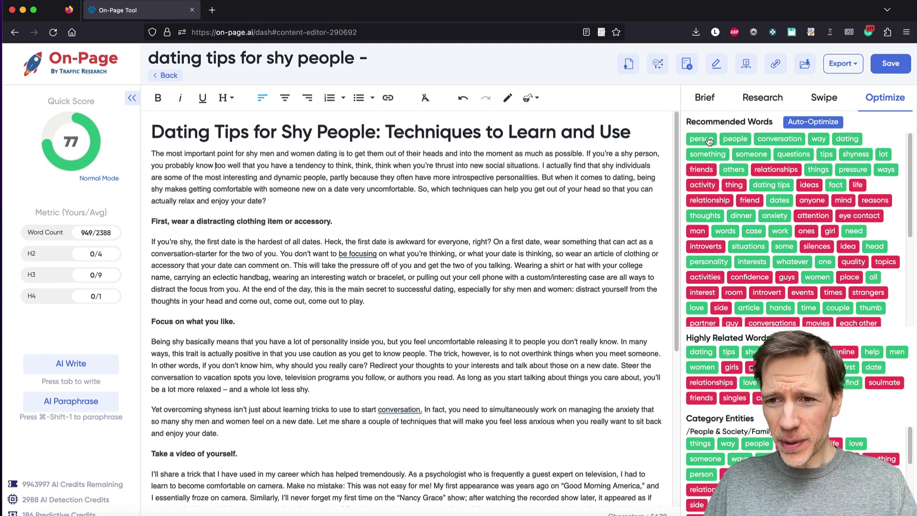
Step: Open the Auto-Optimize word selection and select the missing words friends, relationships, activity, thing and ideas
left_click(798, 123)
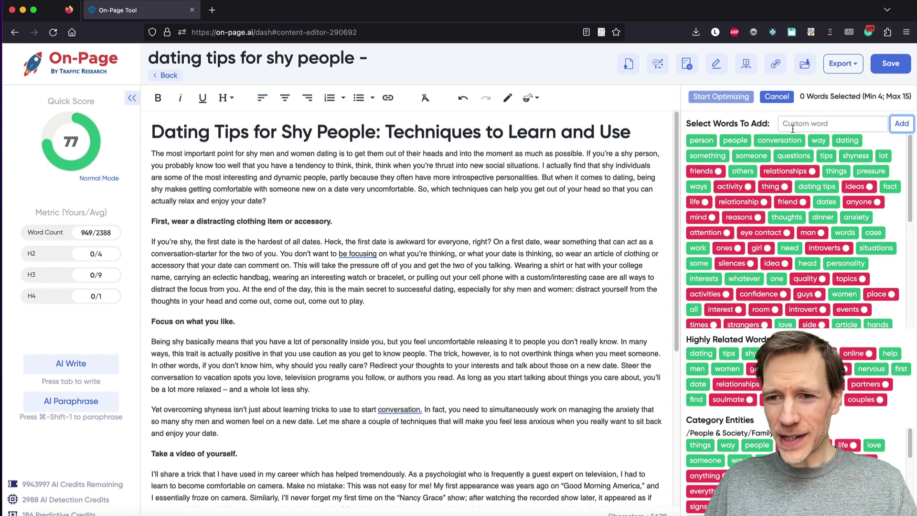
left_click(717, 172)
left_click(811, 171)
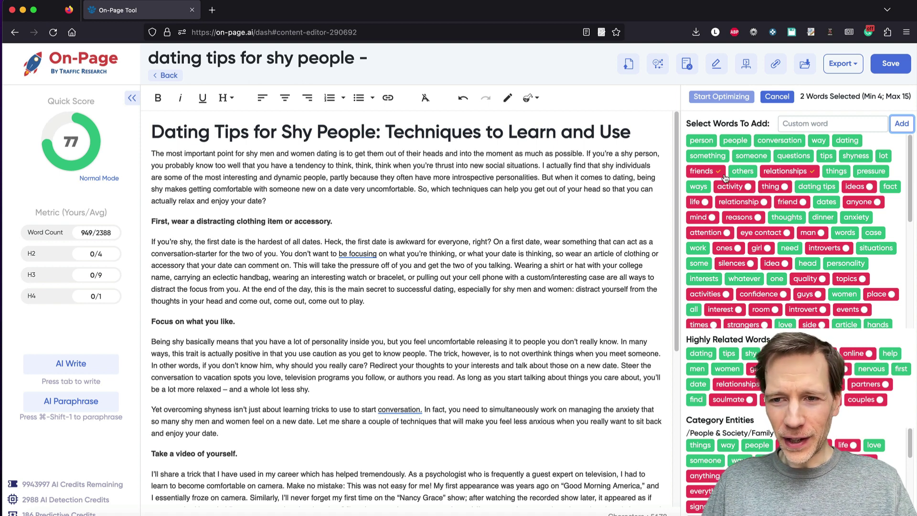
left_click(747, 187)
left_click(776, 187)
left_click(850, 187)
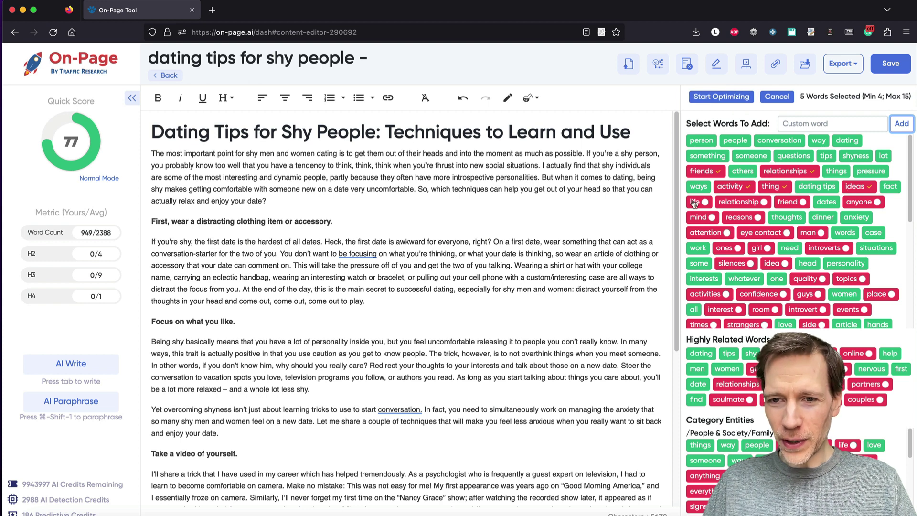
Step: Add life, relationship, friend, anyone, mind, reasons, attention, eye contact and man to the words selected for optimization
left_click(695, 201)
left_click(738, 202)
left_click(788, 202)
left_click(860, 202)
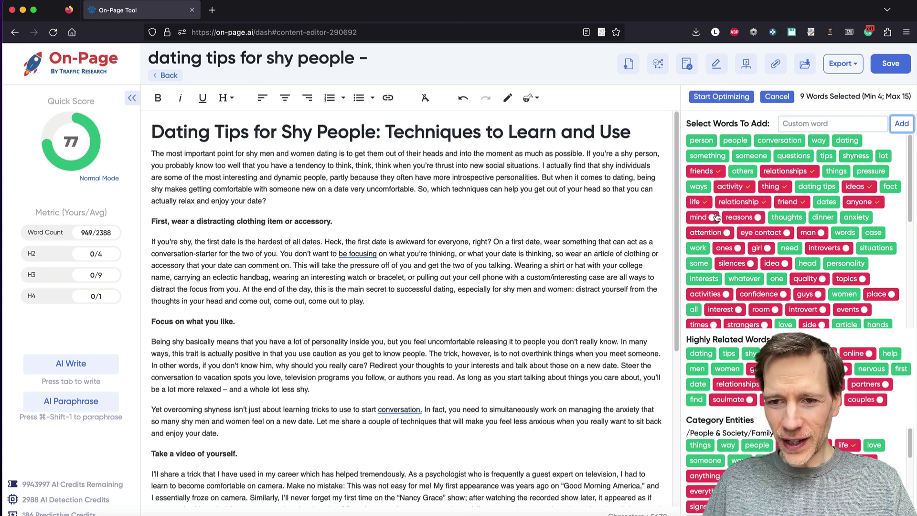
left_click(702, 217)
left_click(739, 217)
left_click(706, 232)
left_click(760, 233)
left_click(808, 232)
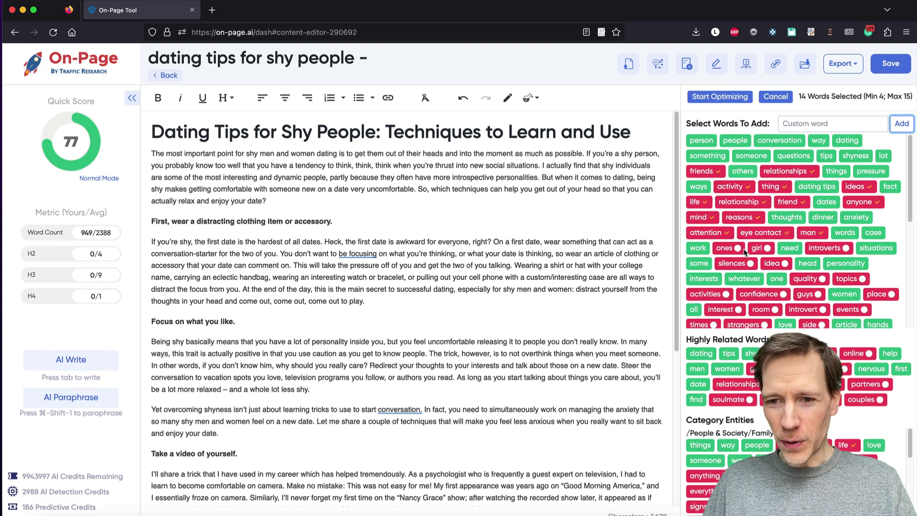
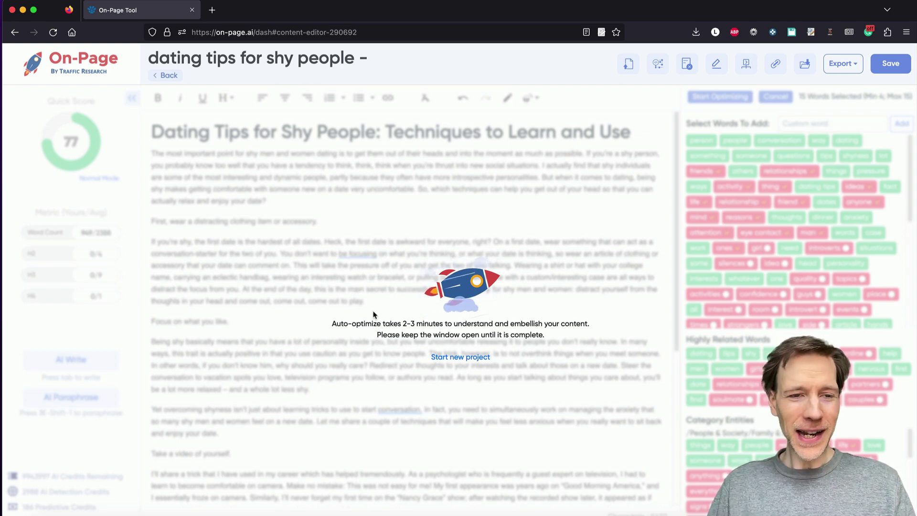
Step: Start a new project during the optimization and restore the saved "eharmony review" report from the On-Page Tool history
left_click(458, 357)
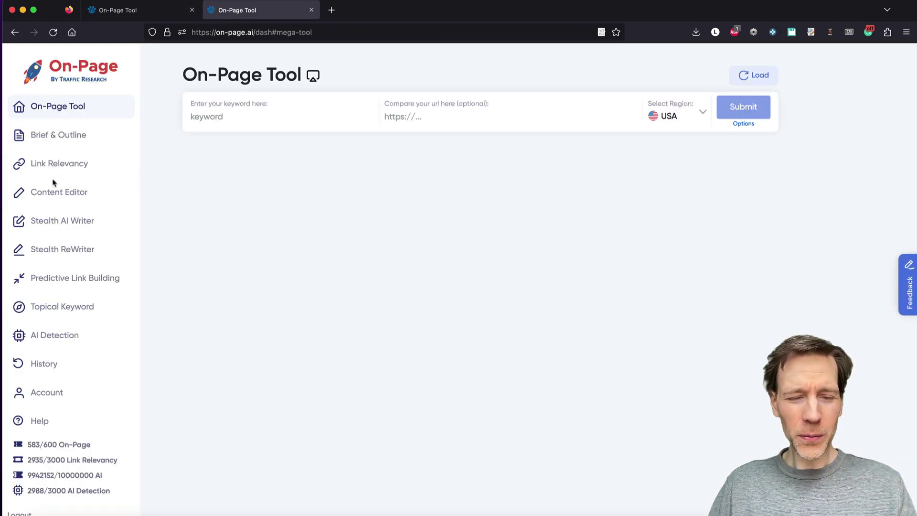
left_click(57, 164)
left_click(66, 113)
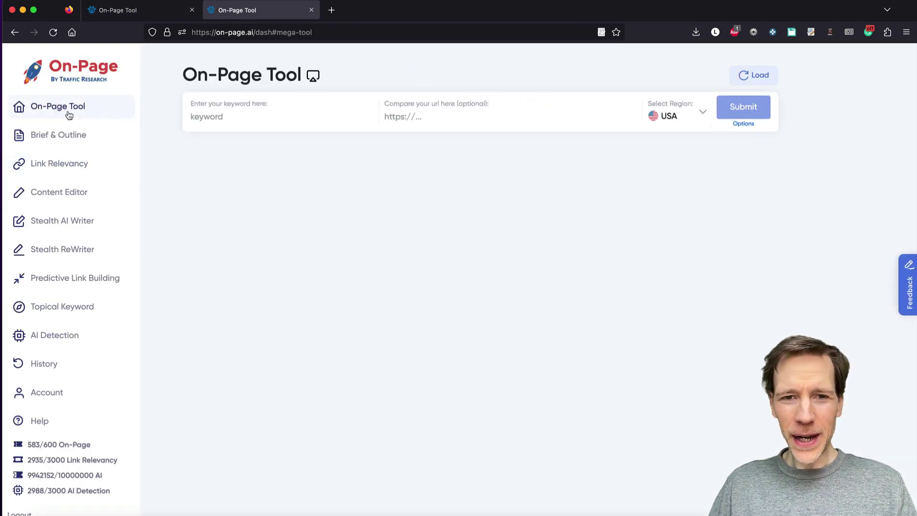
left_click(745, 79)
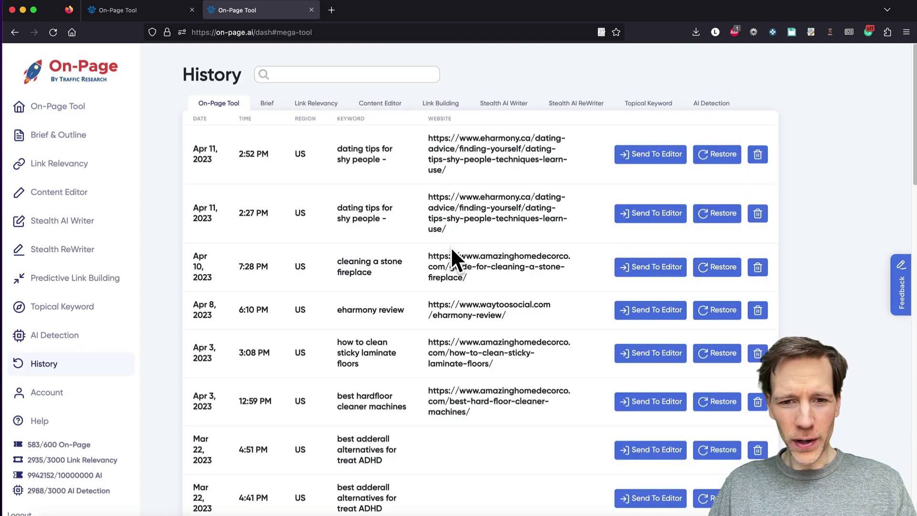
left_click(709, 312)
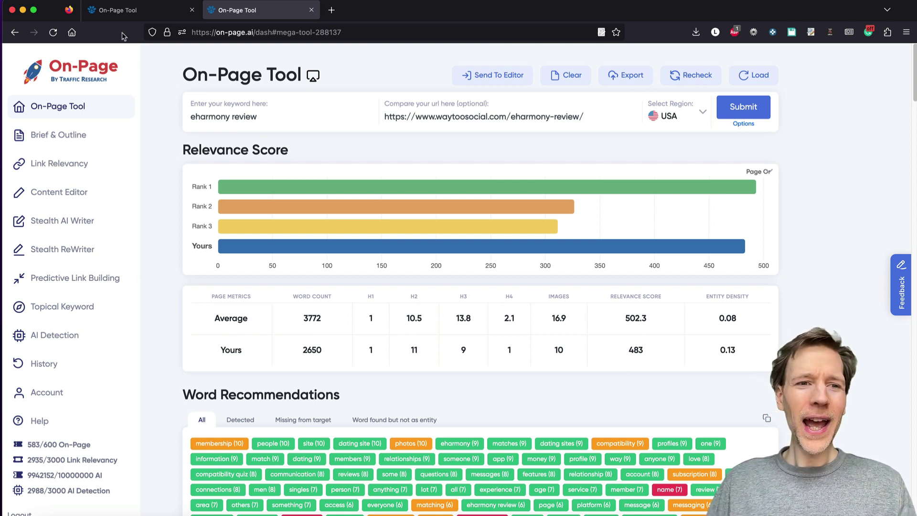
Step: Check the auto-optimization progress by switching between the content editor and the eharmony review report, ending on the editor
left_click(133, 10)
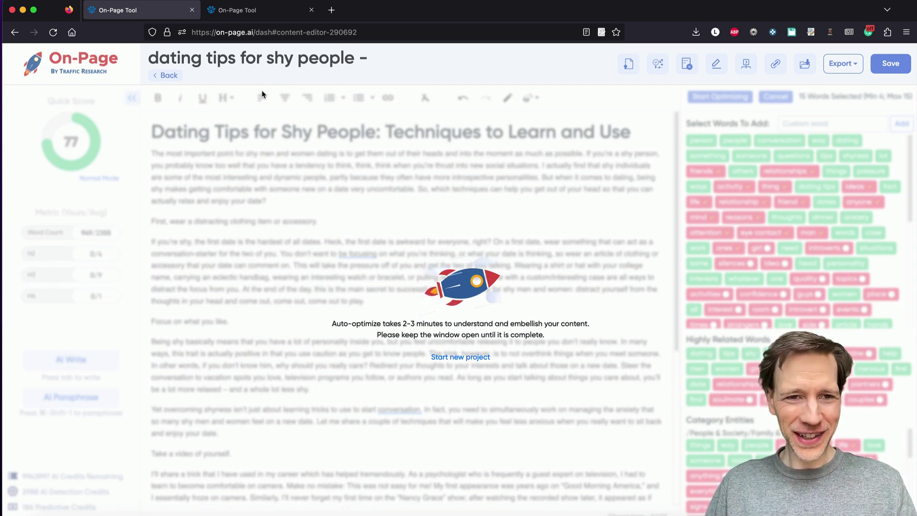
left_click(268, 20)
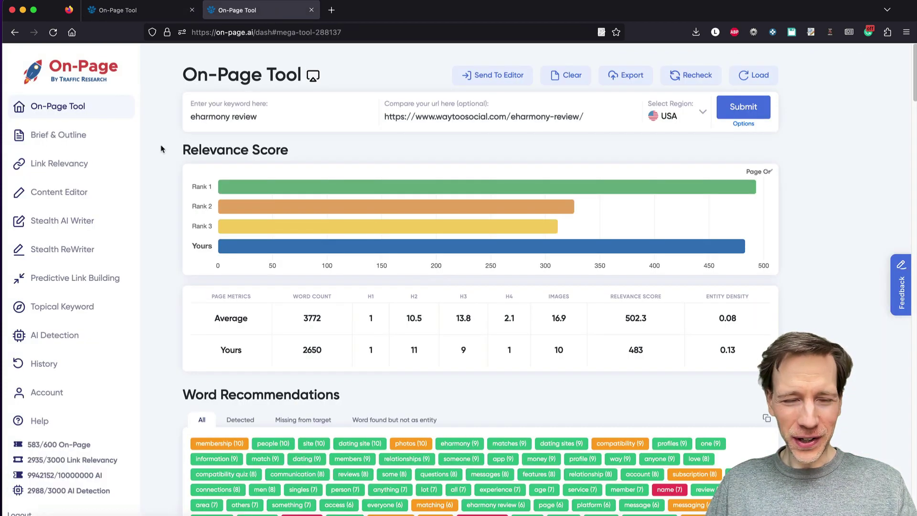
left_click(139, 10)
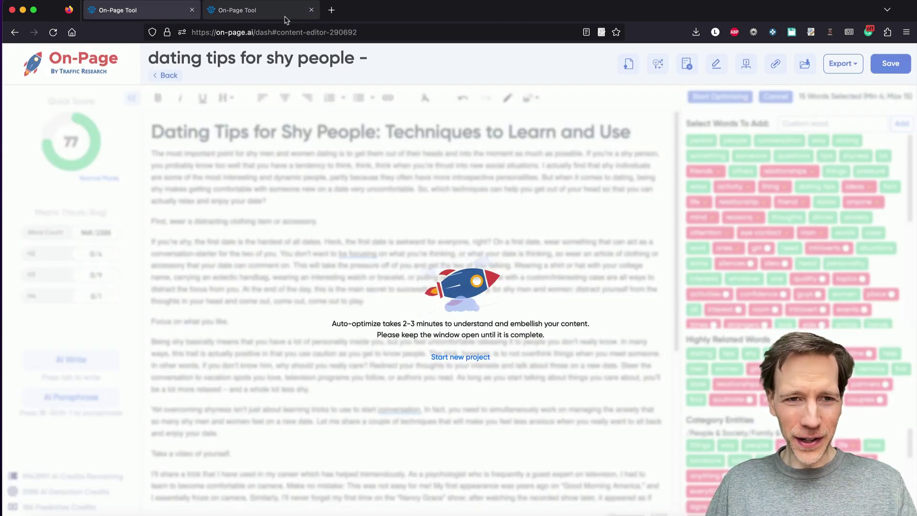
left_click(268, 12)
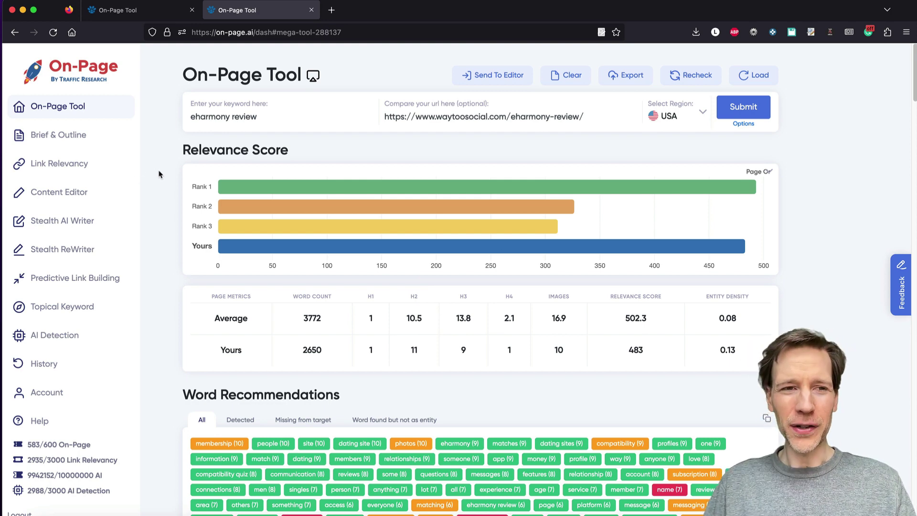
left_click(150, 11)
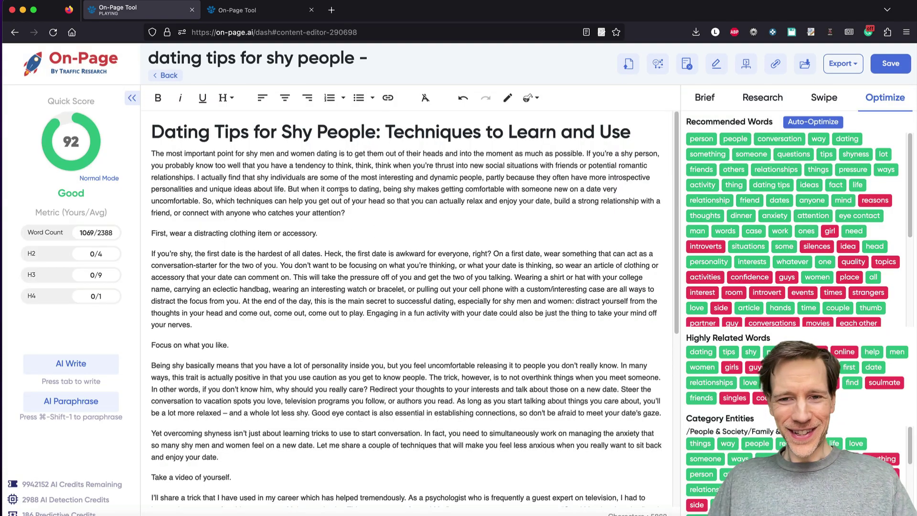
Step: Open the Auto-Optimize word selection again for the optimized dating tips article
left_click(378, 190)
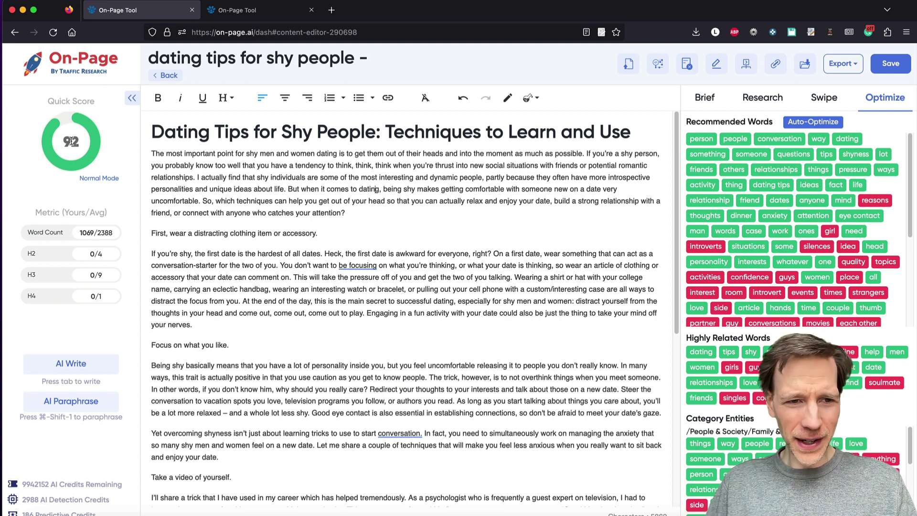
left_click(801, 122)
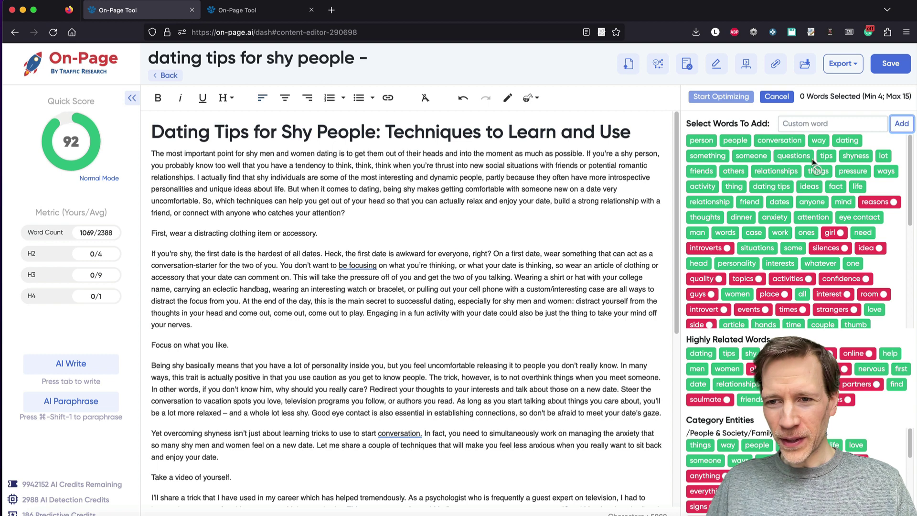
left_click(888, 206)
left_click(834, 233)
left_click(707, 248)
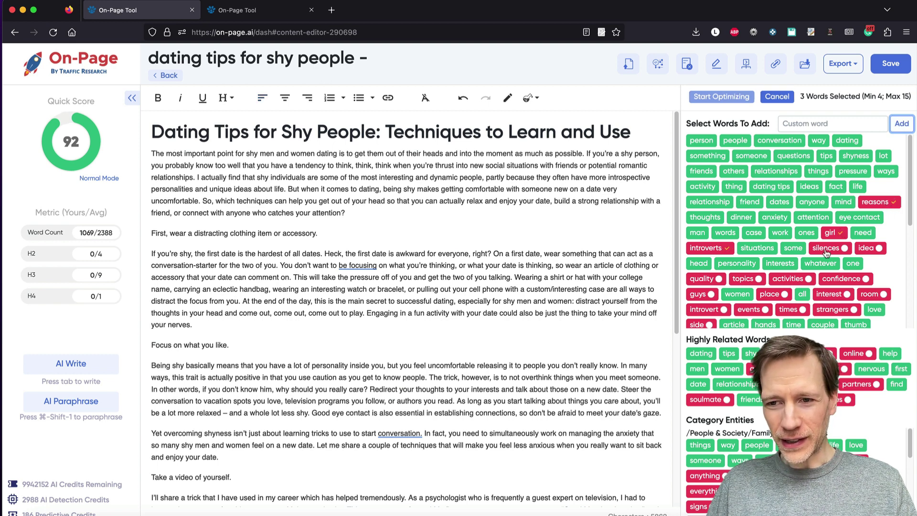
left_click(826, 248)
left_click(873, 251)
left_click(703, 278)
left_click(743, 278)
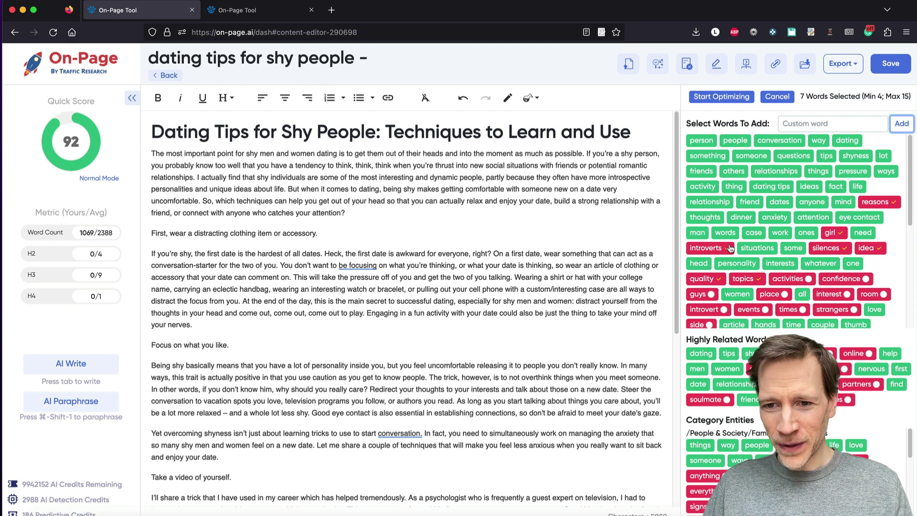
left_click(892, 202)
left_click(839, 232)
left_click(844, 248)
left_click(878, 247)
left_click(726, 248)
left_click(718, 278)
left_click(759, 279)
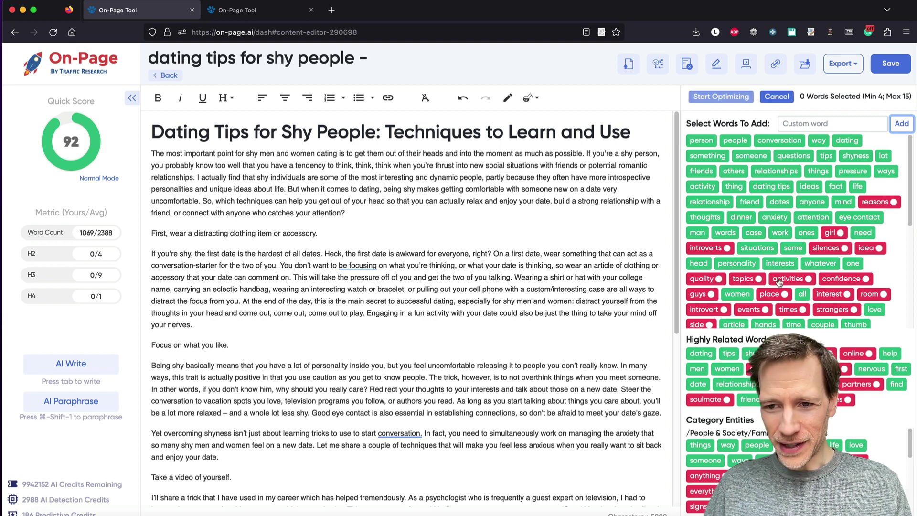
Step: Add the person's full name as a custom word for the optimization
left_click(805, 125)
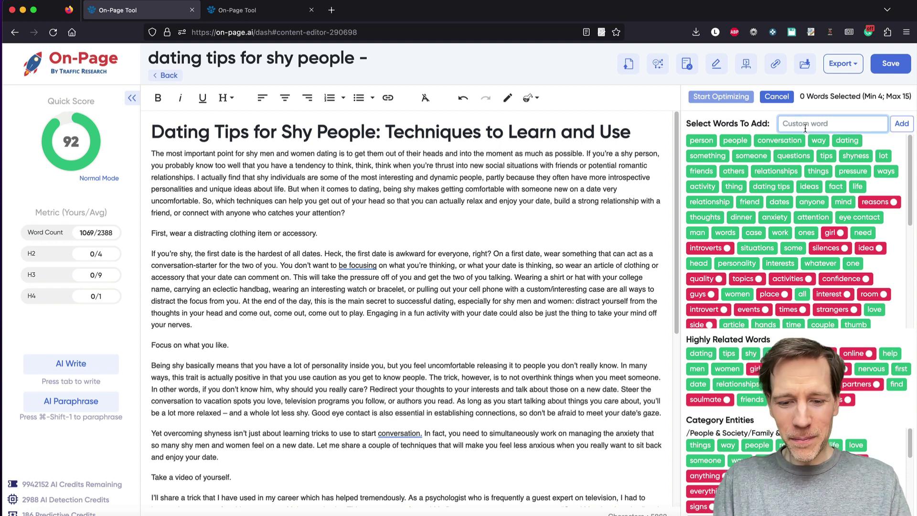
type("Eric Lancheres")
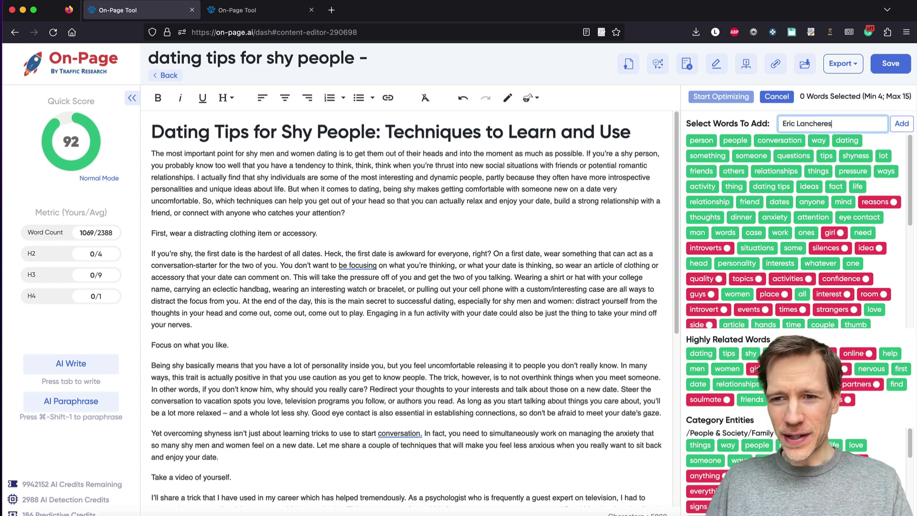
left_click(898, 126)
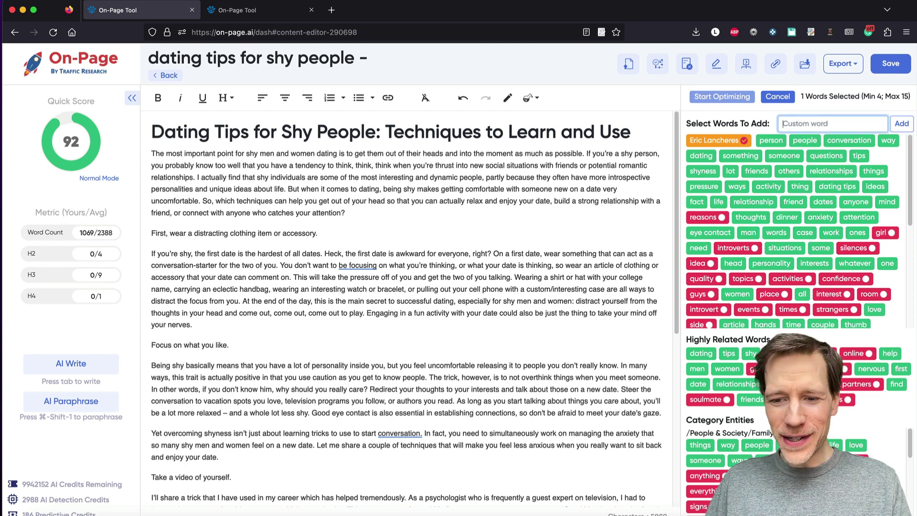
Step: Take the phrase "party animal" from the Auto-Optimize Event note and add it as a custom word
key("super+Tab")
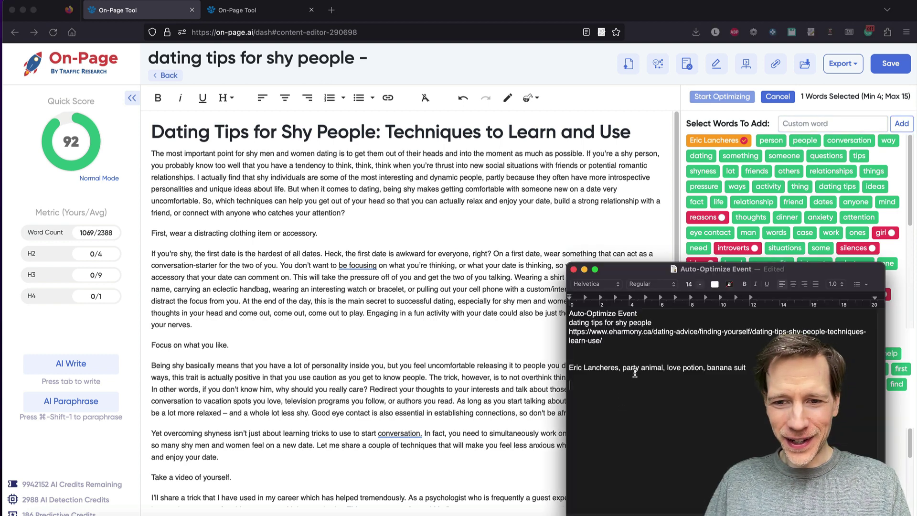
left_click_drag(623, 368, 664, 368)
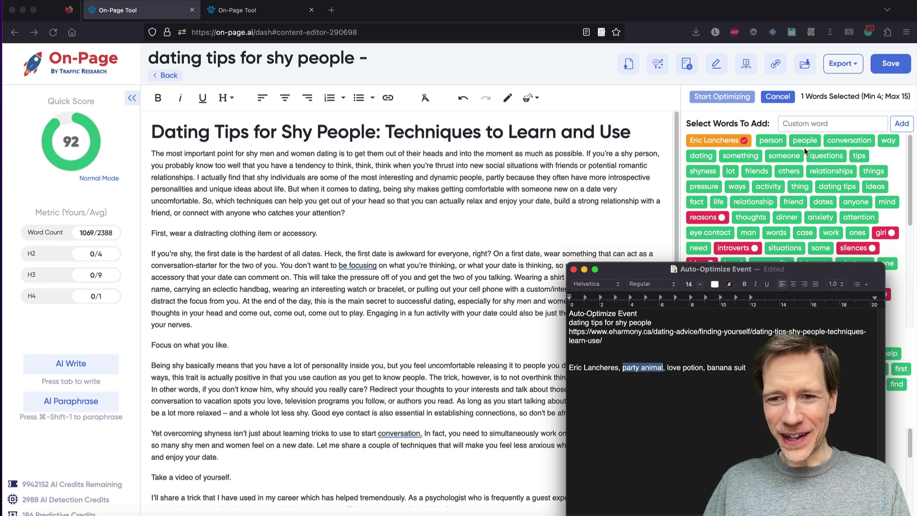
left_click(818, 123)
type("party animal")
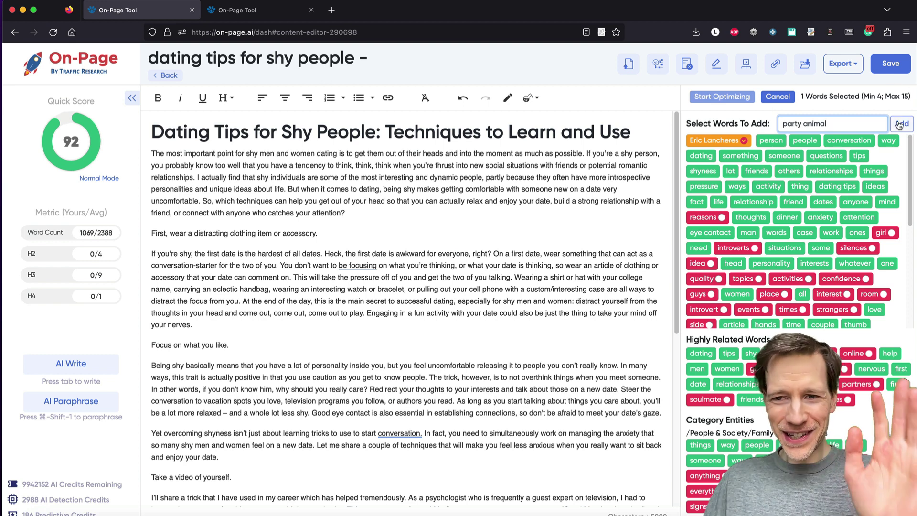
left_click(899, 124)
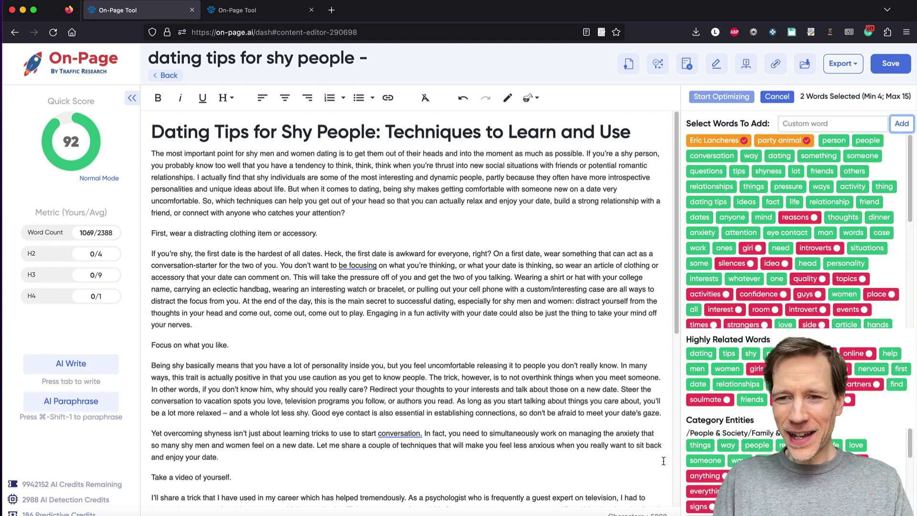
Step: Add "banana suit" and "love potion" as custom words, consulting the Auto-Optimize Event note for the second phrase
left_click(819, 123)
type("banana suit")
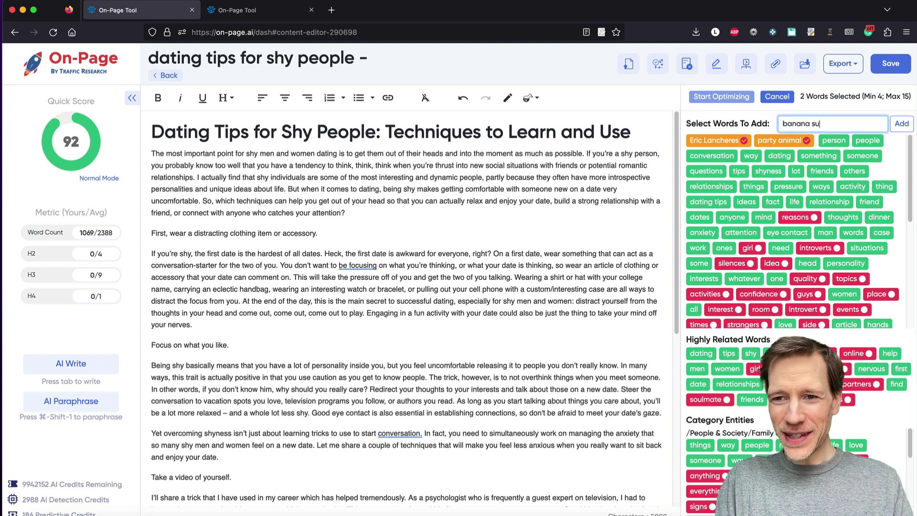
left_click(898, 126)
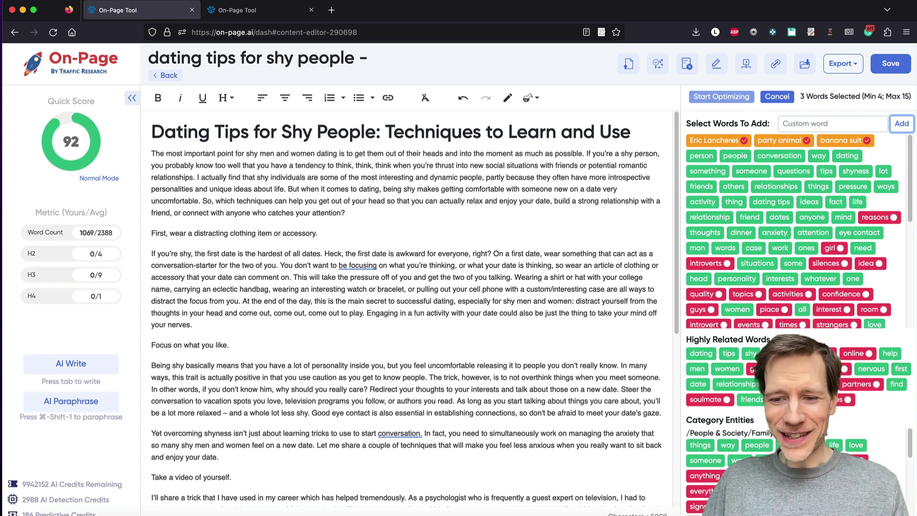
key("super+Tab")
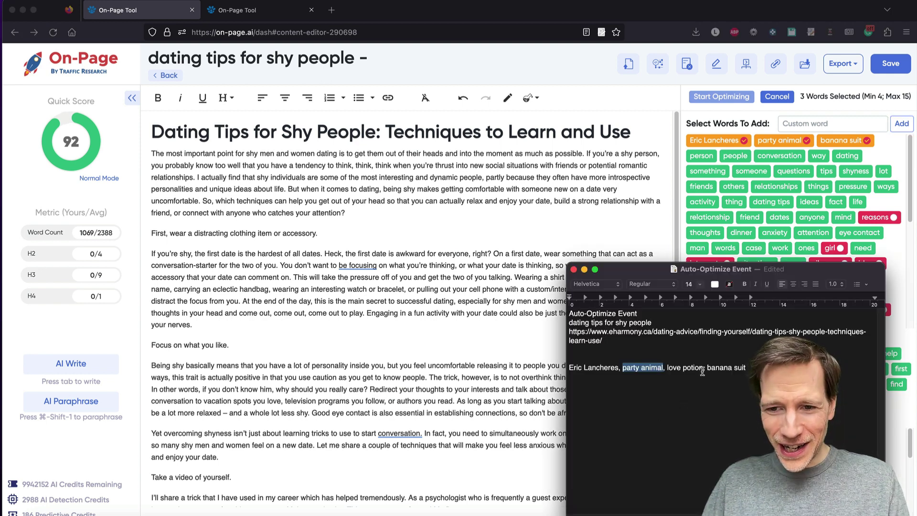
left_click(831, 125)
type("love potion")
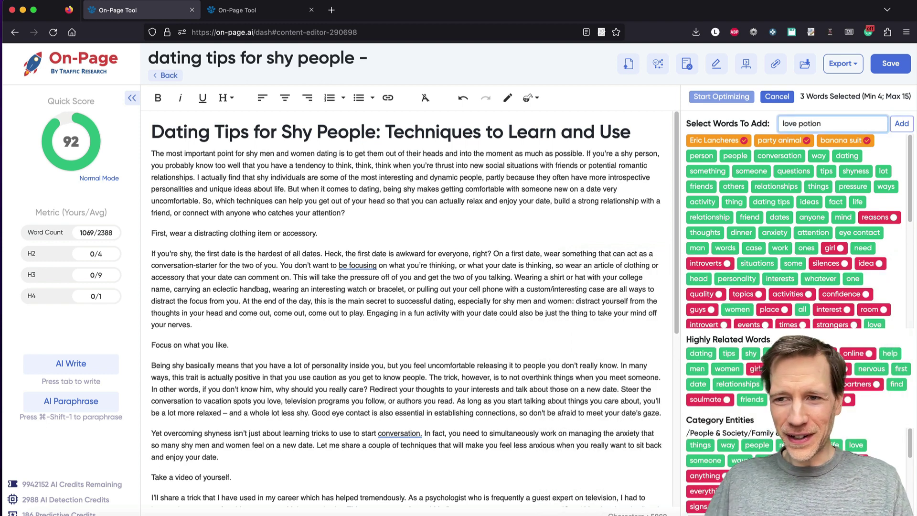
left_click(893, 127)
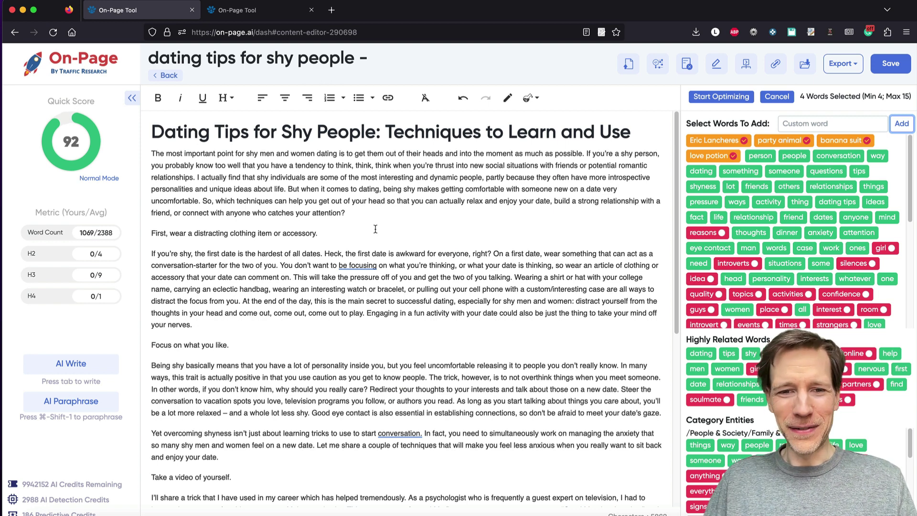
Step: Select the missing recommended words reasons, introverts, silences, girl and idea for the optimization
left_click(722, 234)
left_click(750, 264)
left_click(872, 263)
left_click(891, 248)
left_click(710, 278)
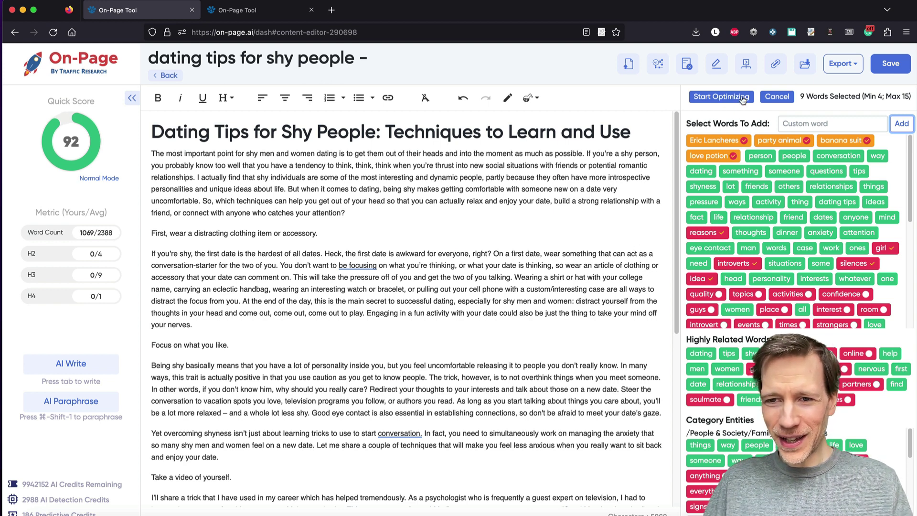
Step: Select the highly related word online and the recommended words quality, topics, activities and confidence for the optimization
left_click(855, 353)
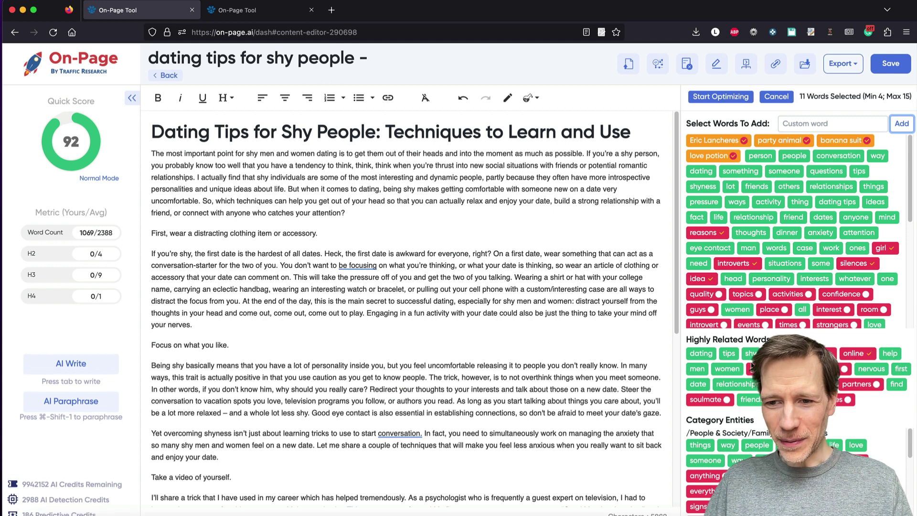
left_click(702, 294)
left_click(745, 294)
left_click(790, 294)
left_click(852, 293)
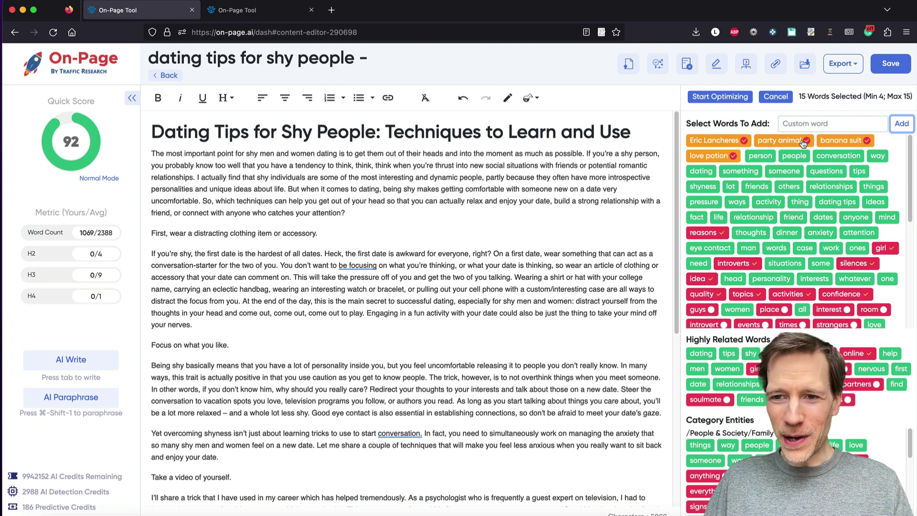
Step: Run and confirm the optimization with the selected words, and review the inserted "party animal" sentence in the opening paragraph
left_click(721, 98)
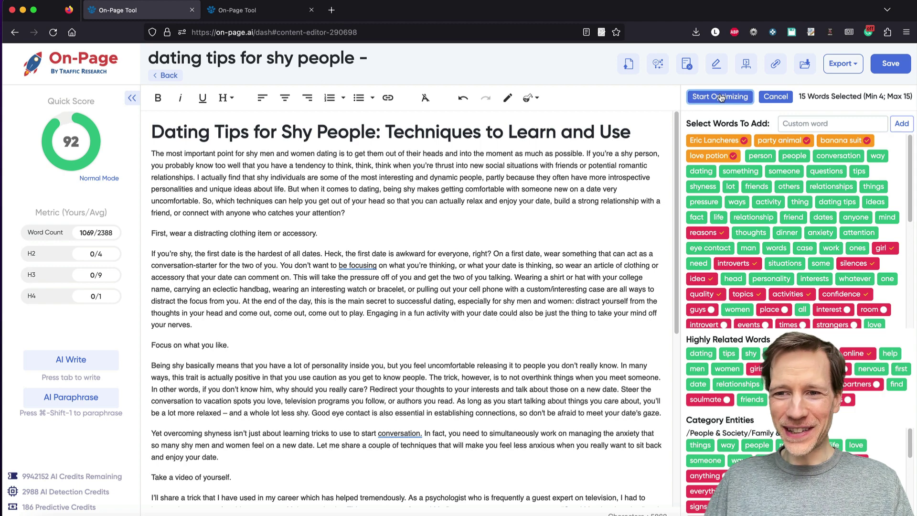
left_click(493, 409)
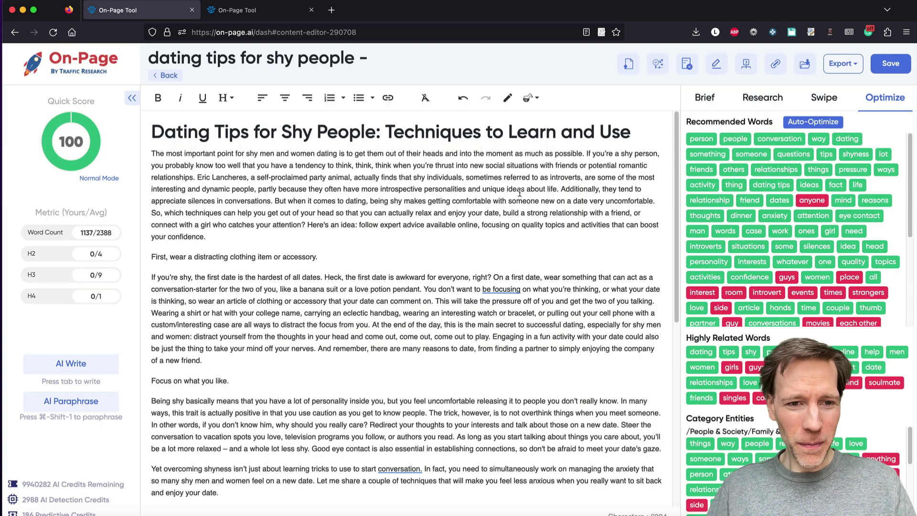
left_click_drag(197, 176, 463, 177)
left_click(244, 176)
left_click(514, 176)
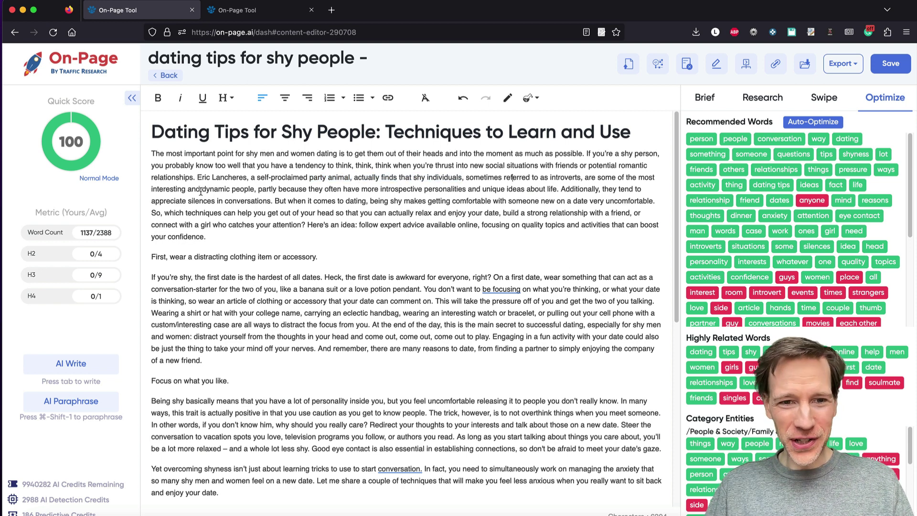
left_click_drag(264, 187, 363, 186)
left_click(368, 183)
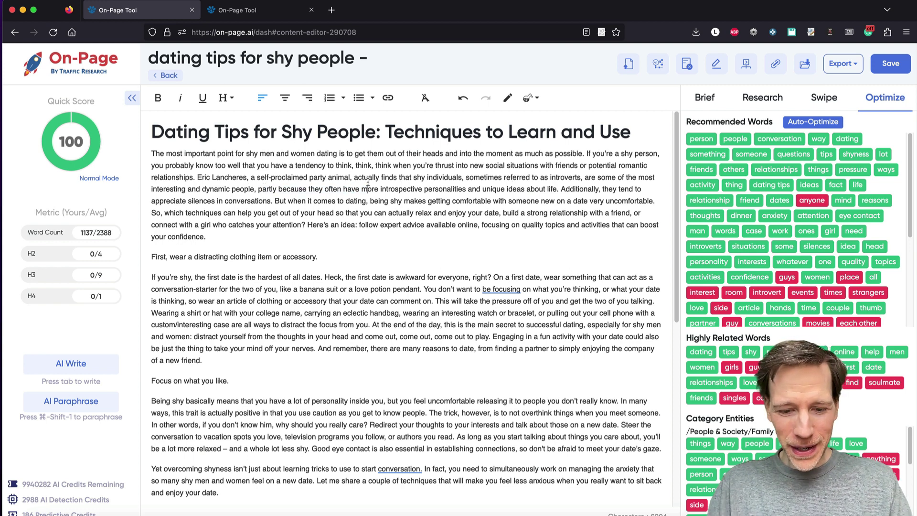
Step: Find "bana" in the article and examine how "banana suit" and "love potion" were worked into the clothing paragraph
key("super+f")
type("bana")
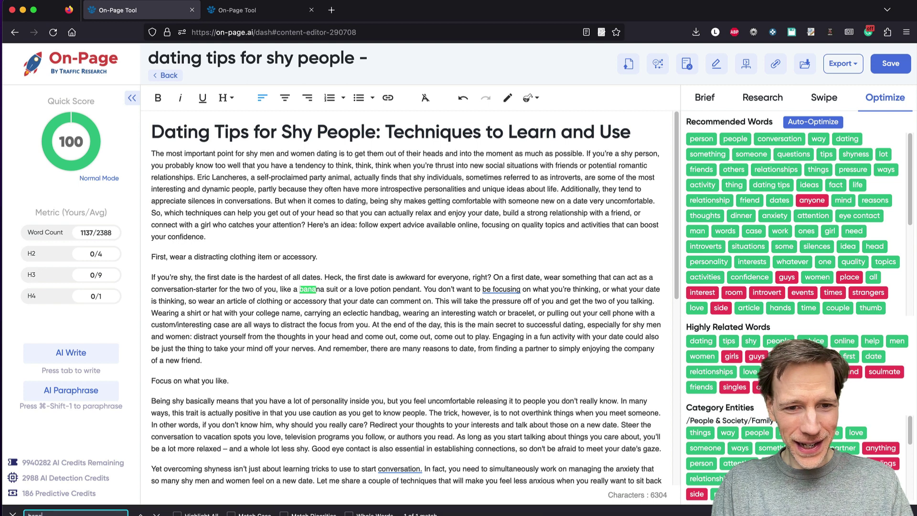
left_click(302, 286)
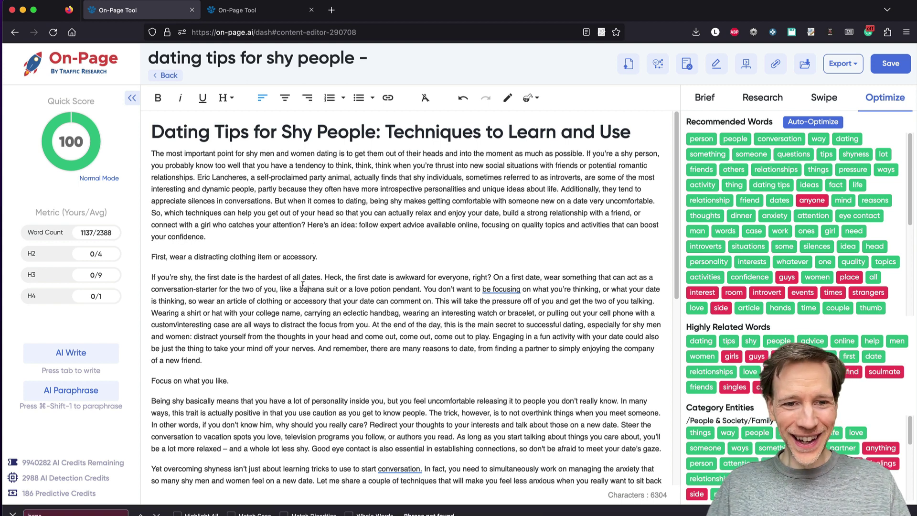
left_click_drag(281, 290, 338, 289)
left_click(417, 281)
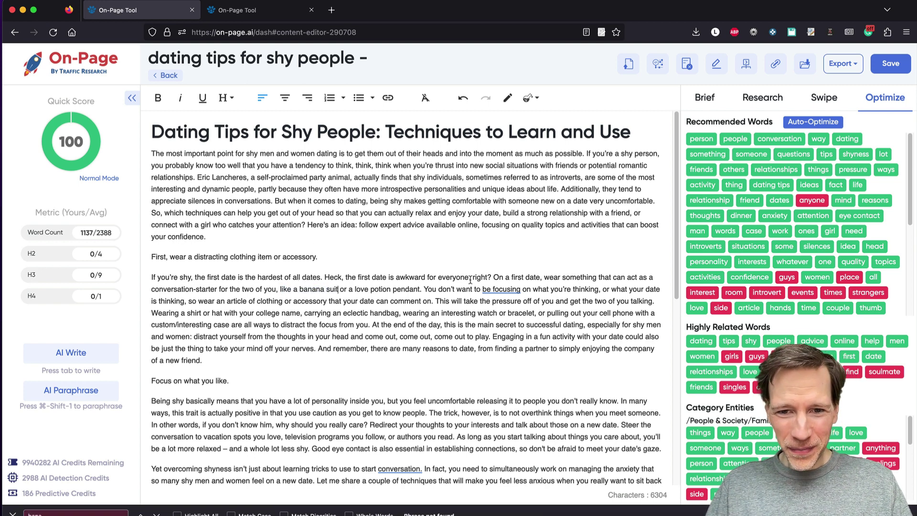
left_click_drag(493, 276, 420, 287)
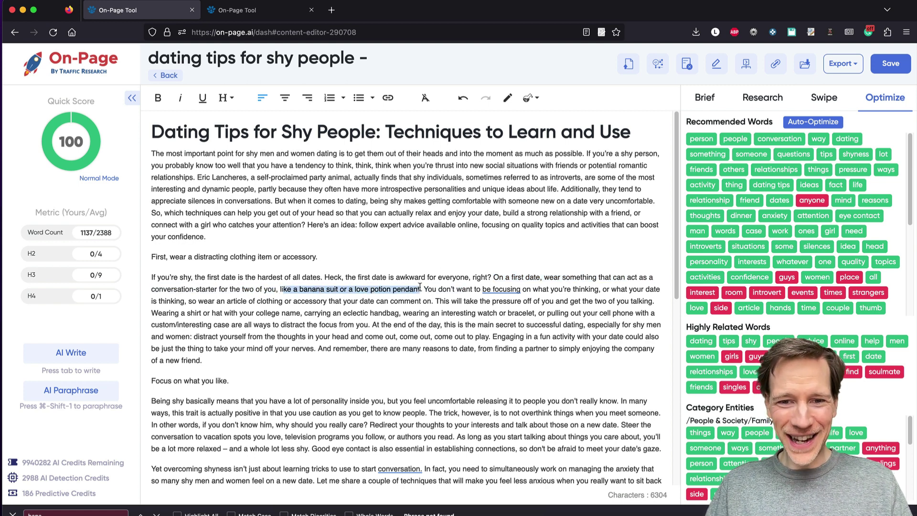
left_click(419, 287)
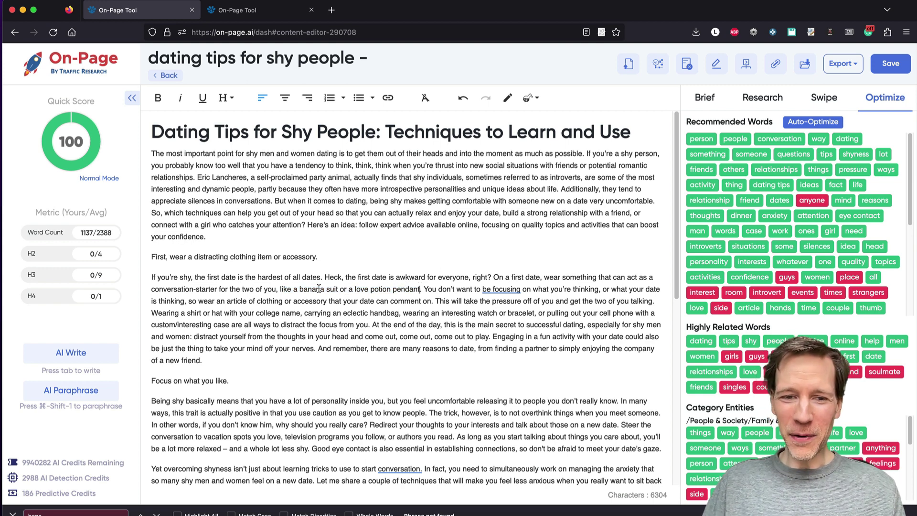
left_click_drag(277, 289, 340, 287)
left_click(338, 286)
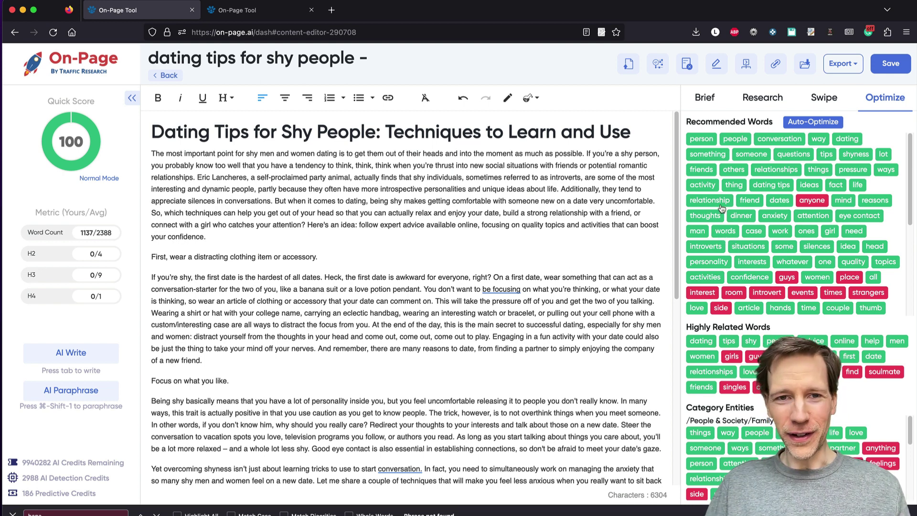
Step: Begin another auto-optimization and select the missing recommended words anyone, guys, introvert, room, interest and strangers
left_click(812, 122)
left_click(821, 200)
left_click(788, 278)
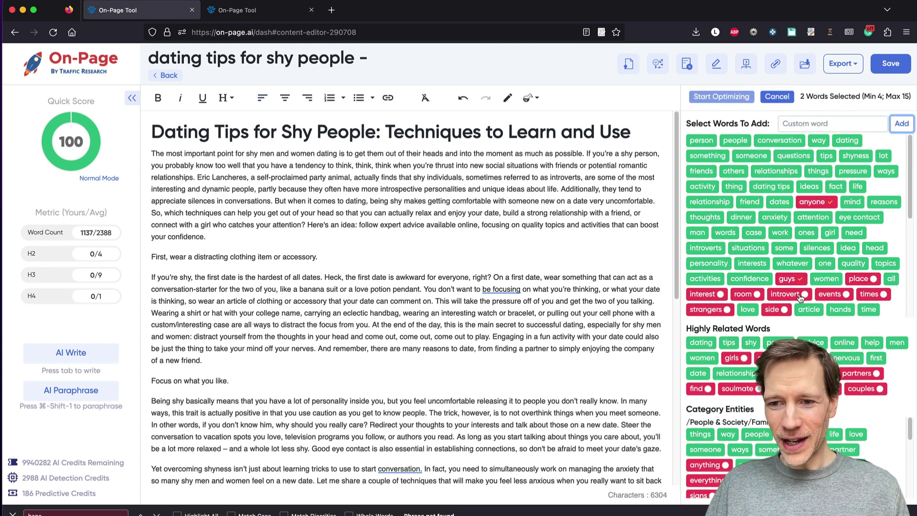
left_click(785, 294)
left_click(759, 296)
left_click(720, 294)
left_click(725, 309)
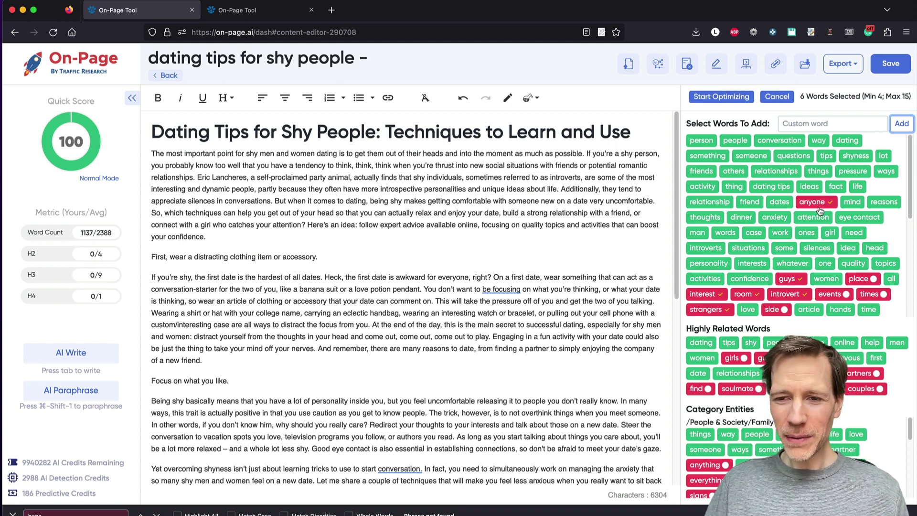
Step: Add the recommended words place, events, times and side plus highly related words including girls, partners and couples to the selection
left_click(858, 278)
left_click(829, 294)
left_click(869, 293)
left_click(788, 310)
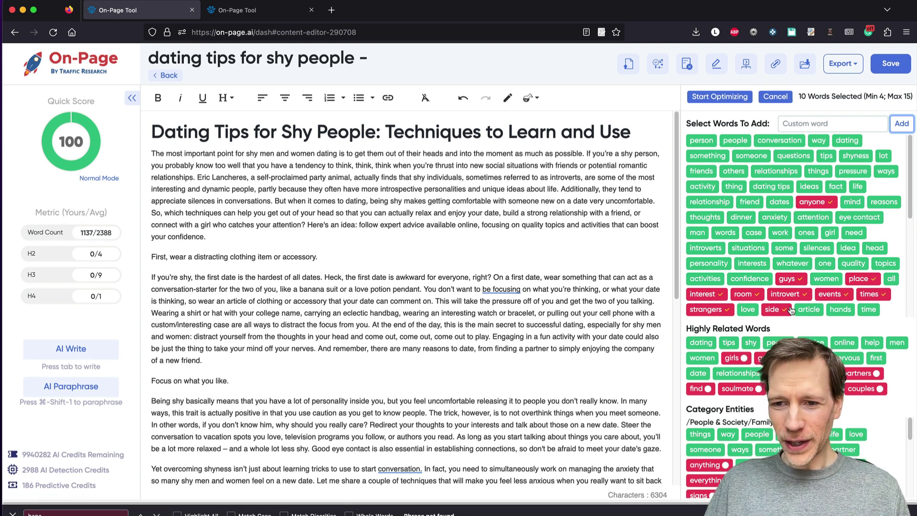
left_click(743, 359)
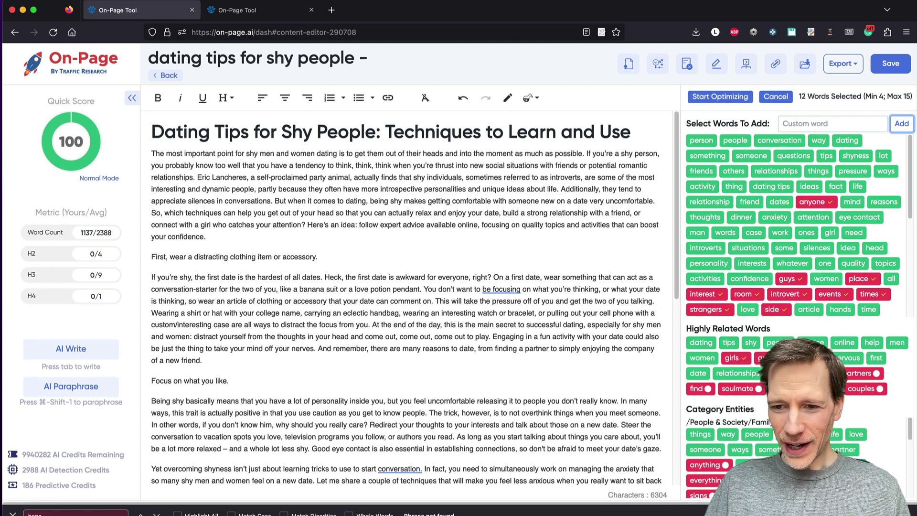
left_click(875, 373)
left_click(879, 388)
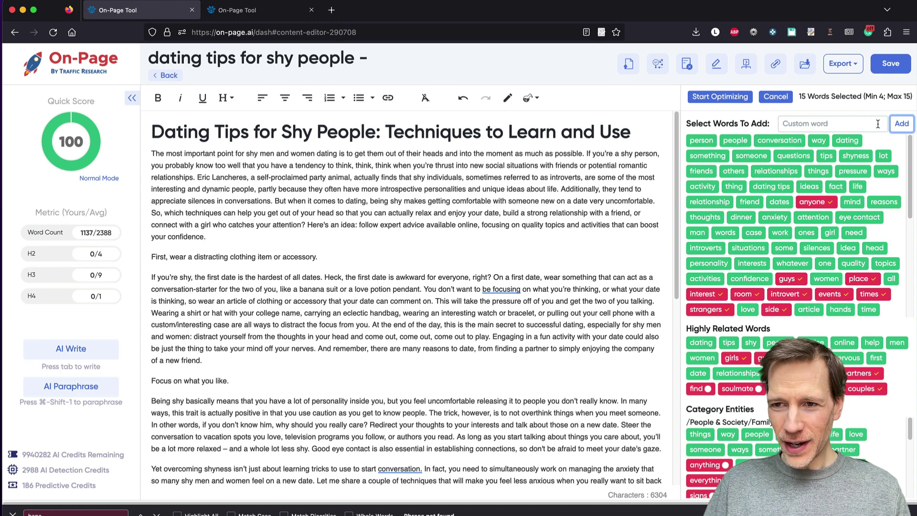
Step: Run the auto-optimization with the 15 selected words, confirm the credit cost, and dismiss the page search
left_click(720, 98)
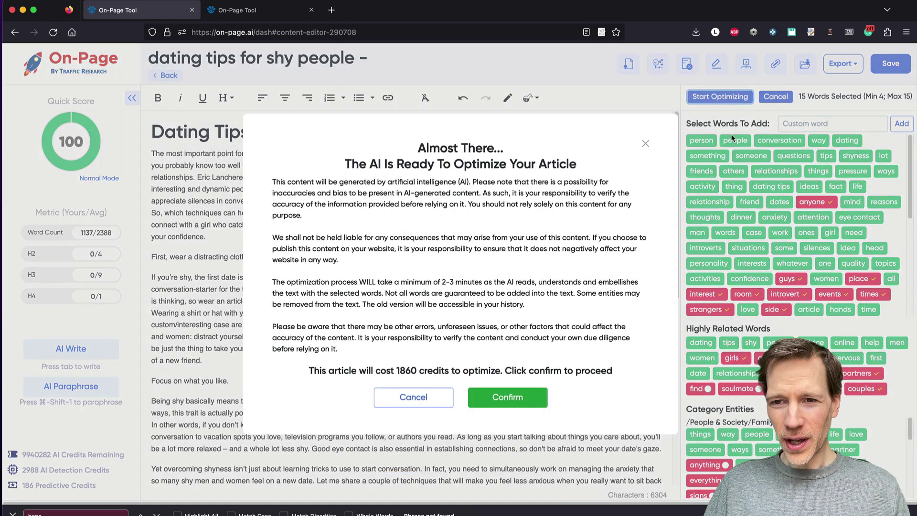
left_click(507, 396)
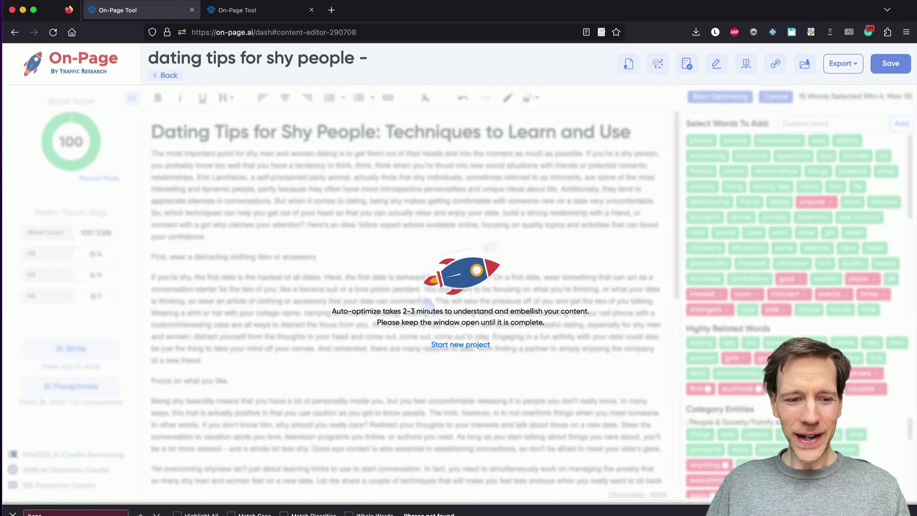
key("Escape")
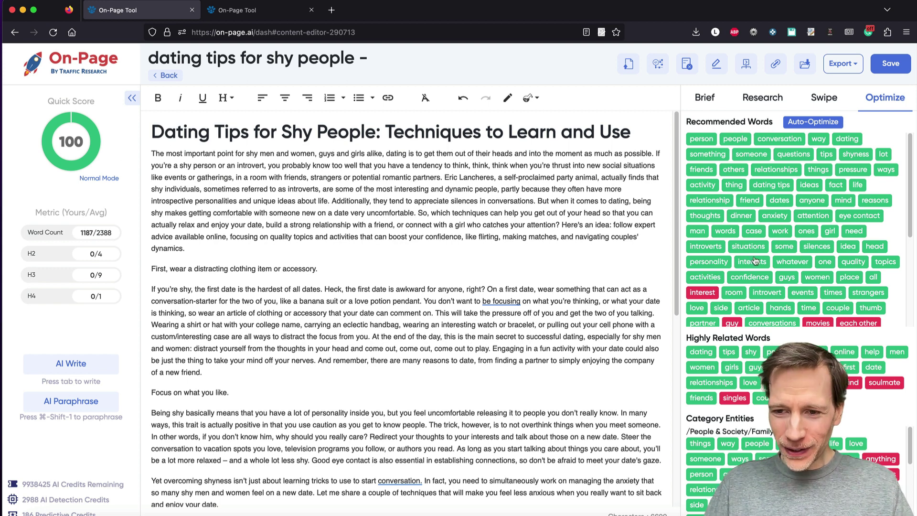
left_click(813, 123)
left_click(702, 293)
left_click(732, 323)
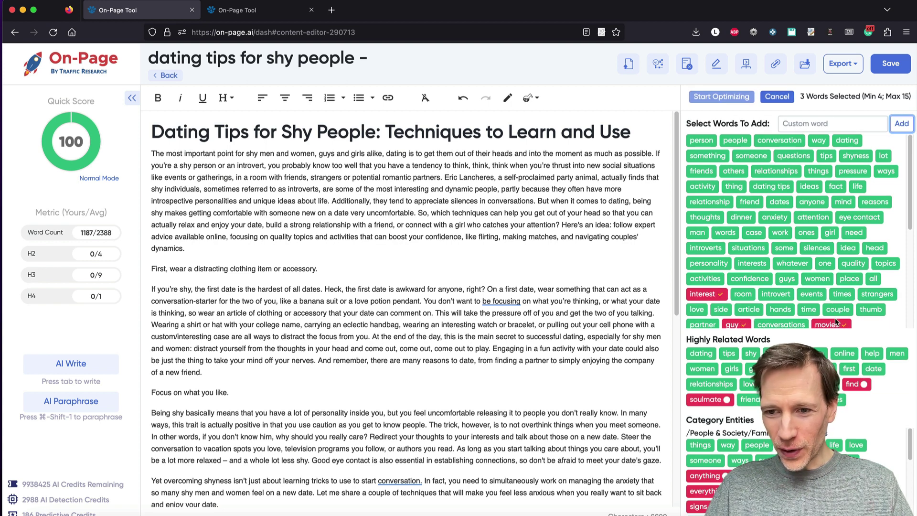
left_click(709, 400)
left_click(848, 384)
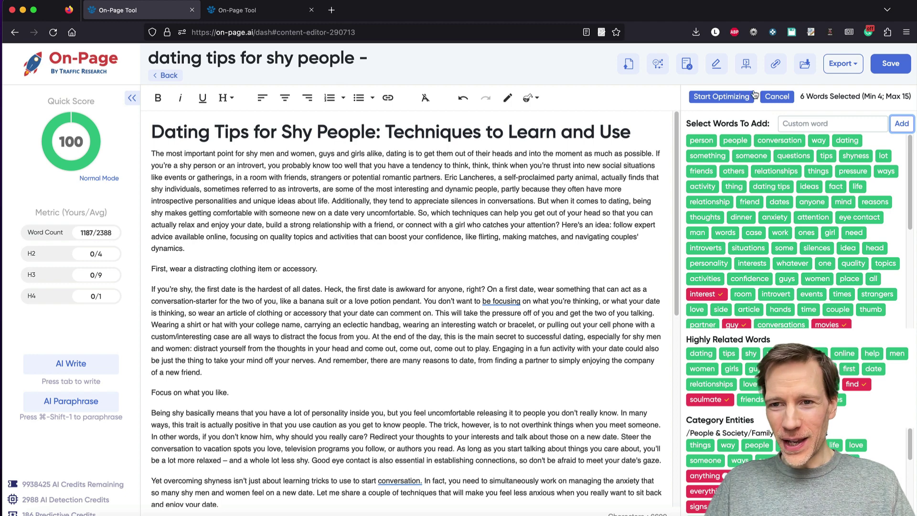
Step: Restore the article's original 2:33 PM version from the content editor history, and return to the optimized 3:07 PM version
left_click(808, 64)
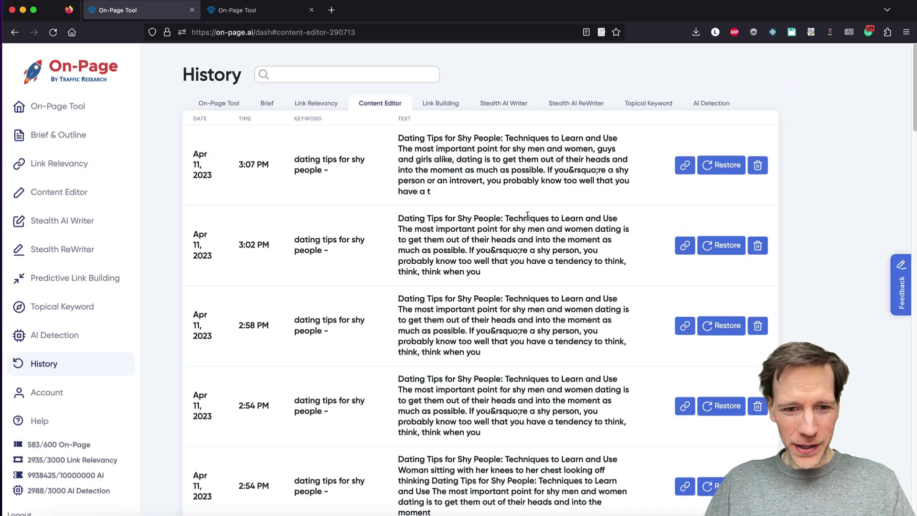
scroll(533, 216, "down", 5)
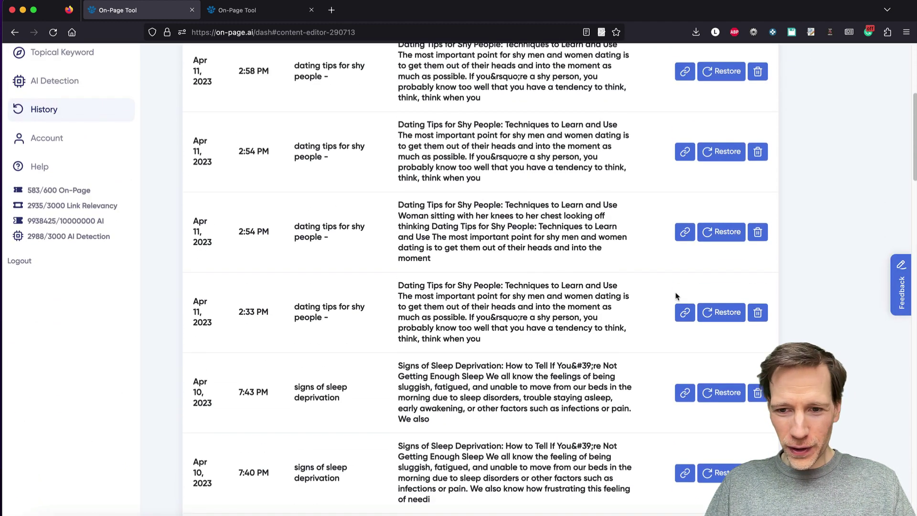
left_click(714, 310)
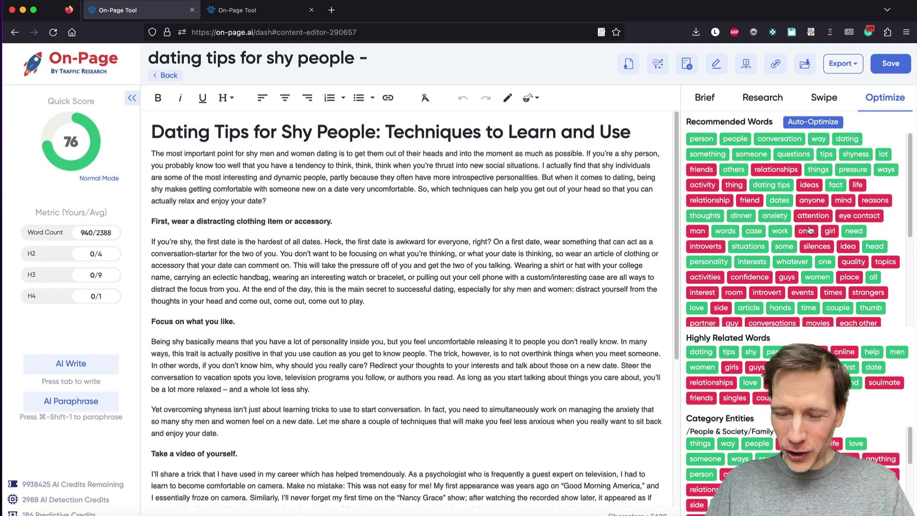
left_click(808, 71)
left_click(705, 169)
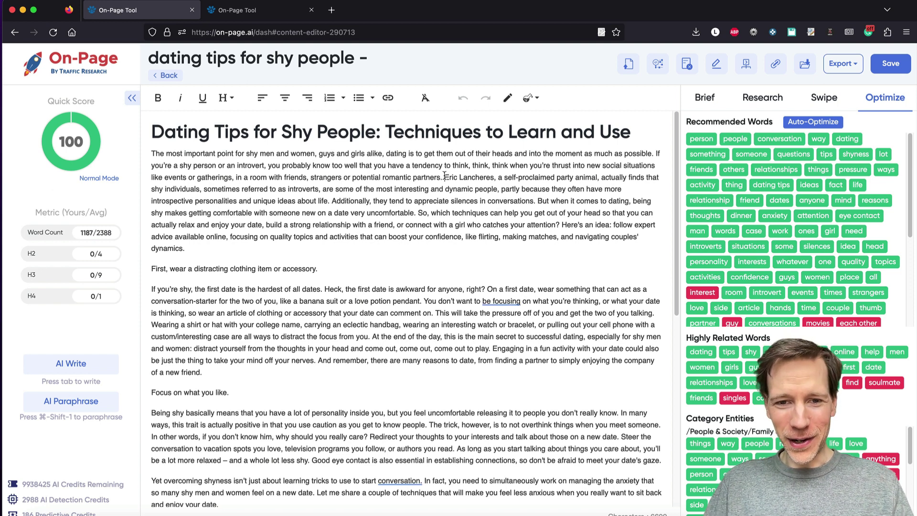
Step: Highlight the inserted person's name in the opening paragraph and open the Auto-Optimize word selection with its custom word option
left_click_drag(445, 177, 493, 176)
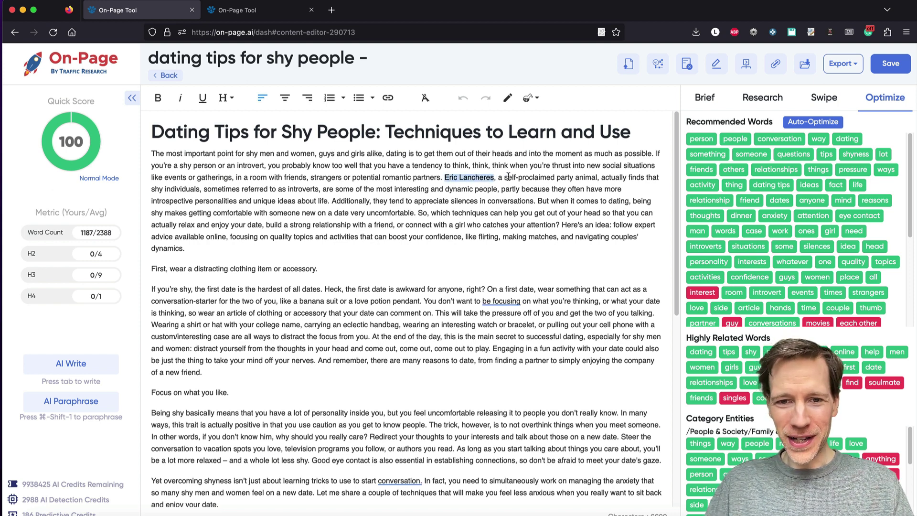
left_click(816, 121)
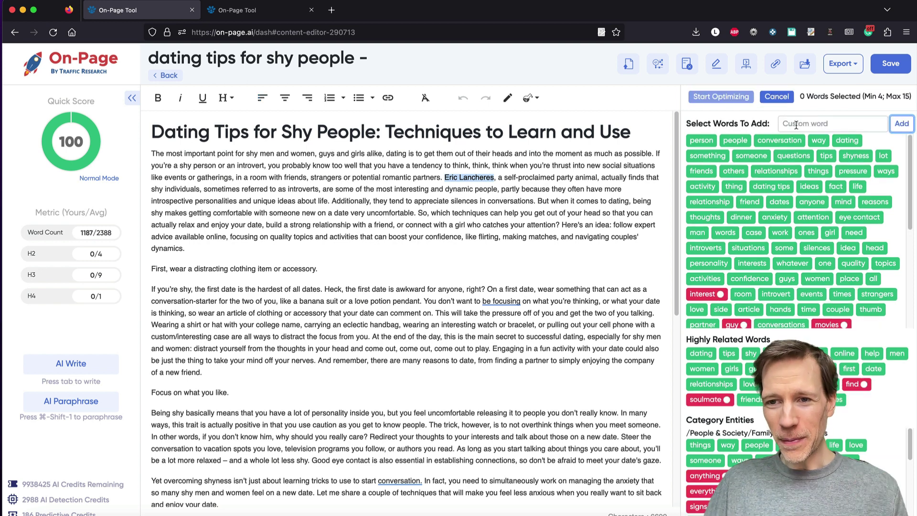
left_click(466, 183)
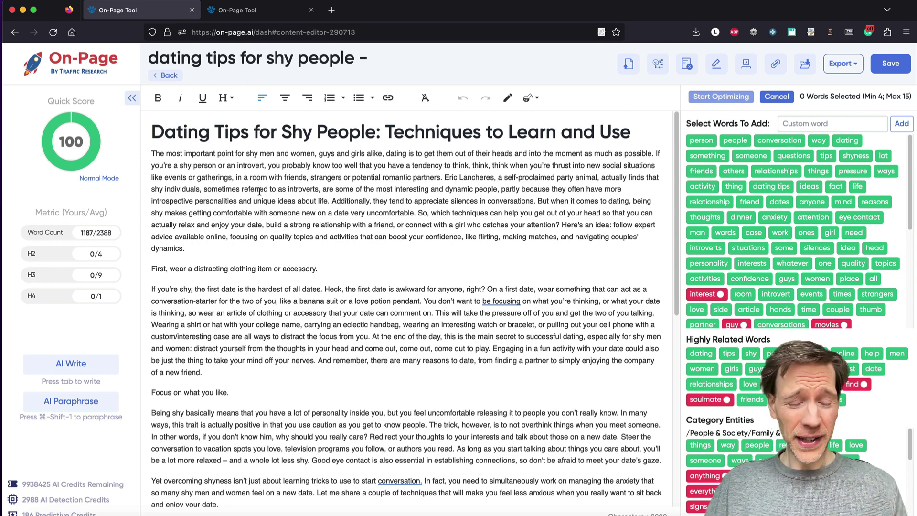
Step: Open the account's plan overview in the other On-Page tab and examine the SEO plans, especially SEO Standard +
left_click(242, 11)
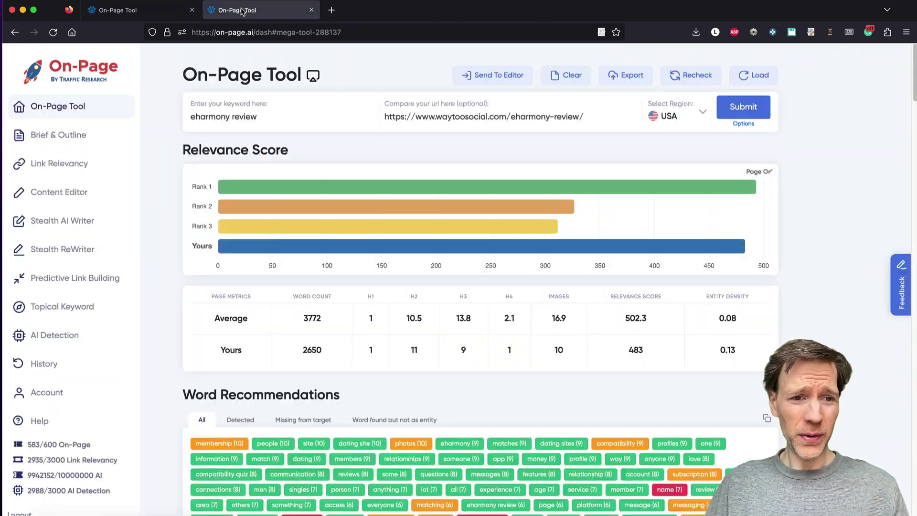
left_click(46, 397)
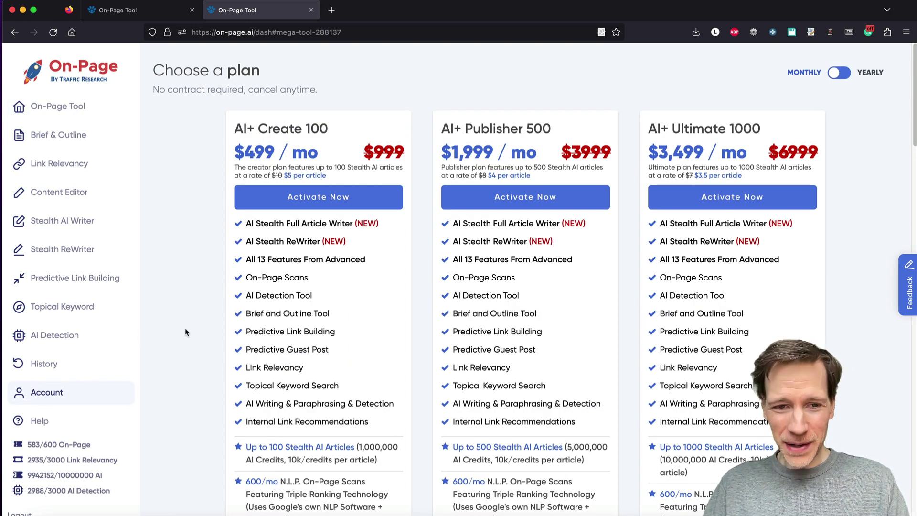
scroll(185, 329, "down", 6)
scroll(185, 329, "down", 4)
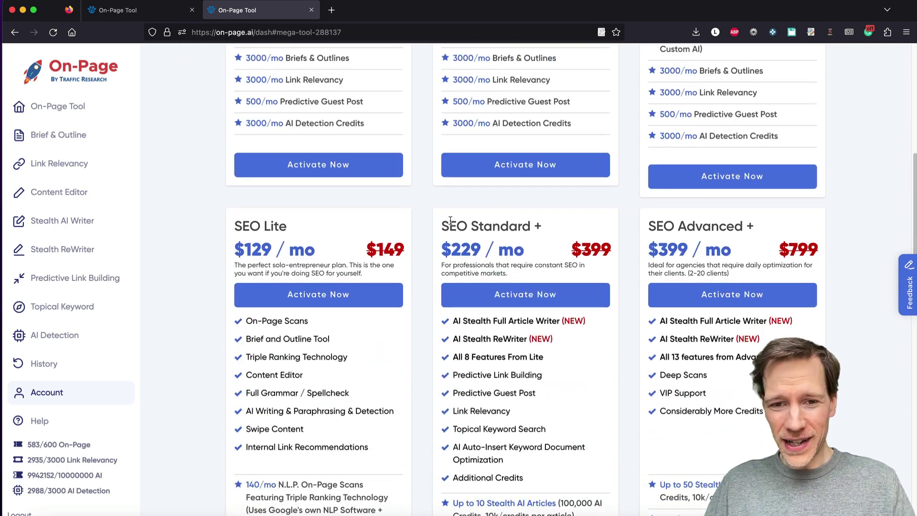
left_click_drag(449, 227, 543, 225)
left_click(529, 226)
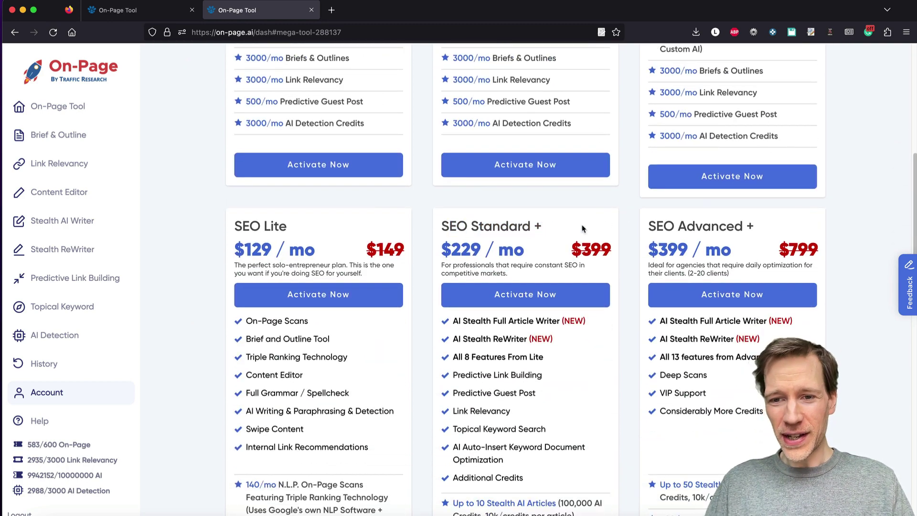
scroll(415, 244, "down", 10)
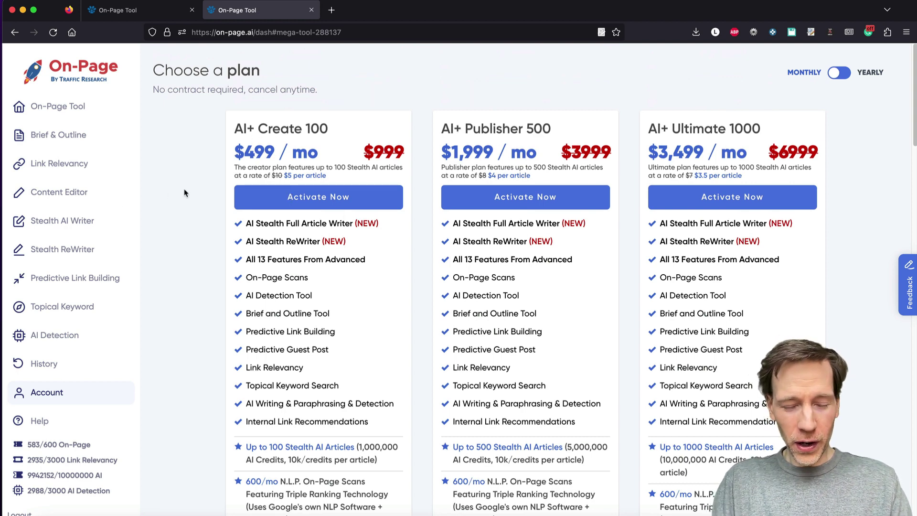
Step: Open a private browsing window and load the on-page.ai home page
key("super+shift+p")
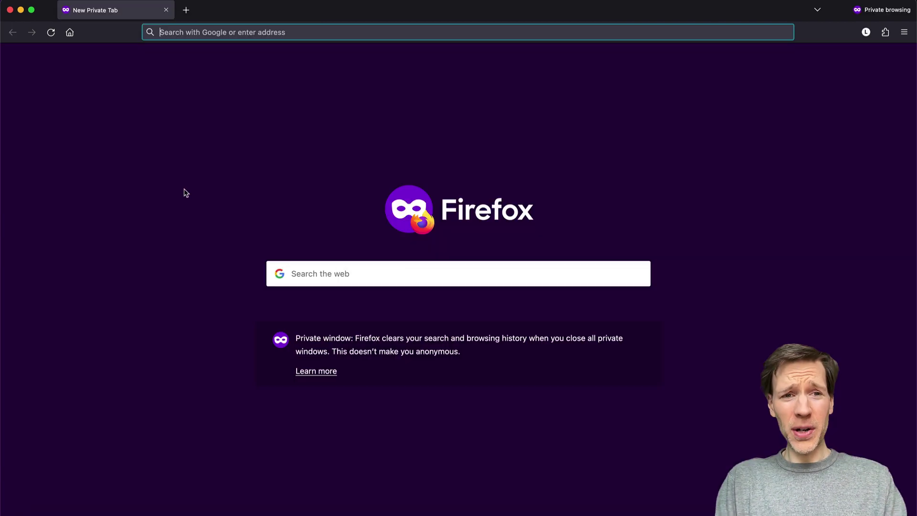
type("on-page.ai")
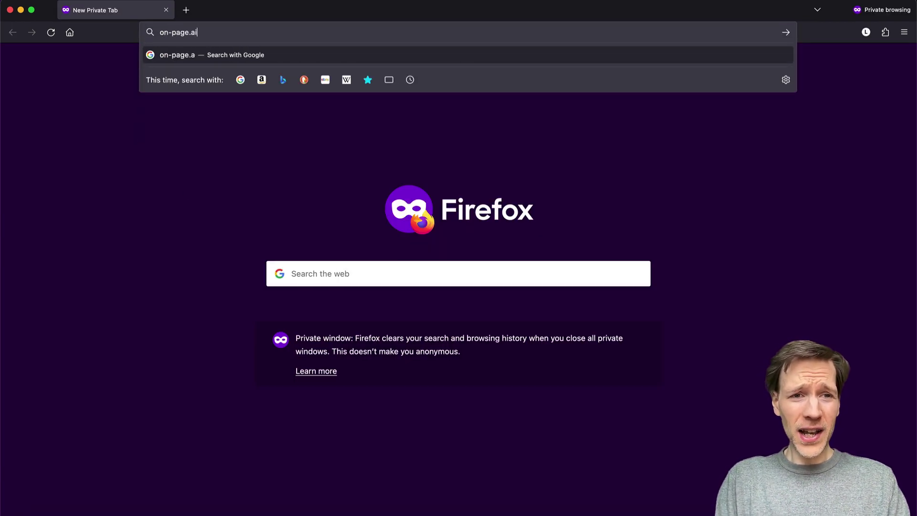
key("Return")
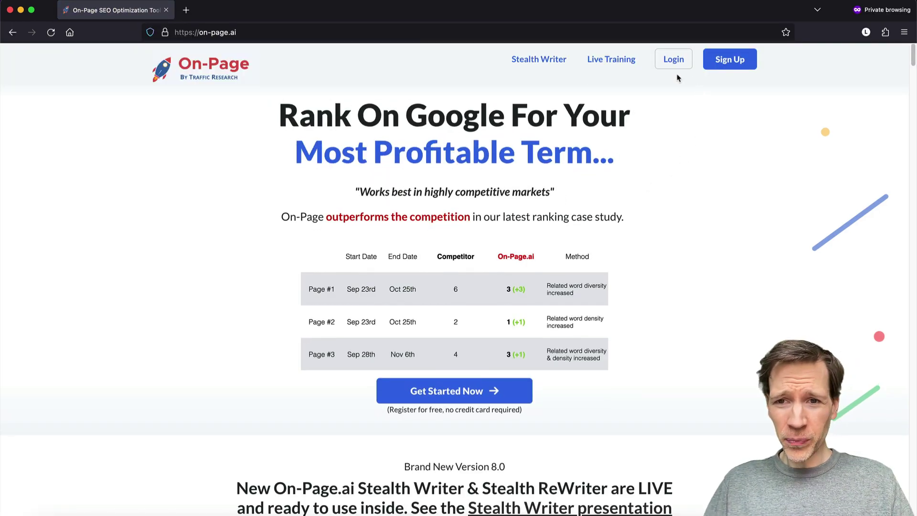
Step: Open the sign-up page, switch to the login form, and sign in with the account's e-mail and password
left_click(722, 68)
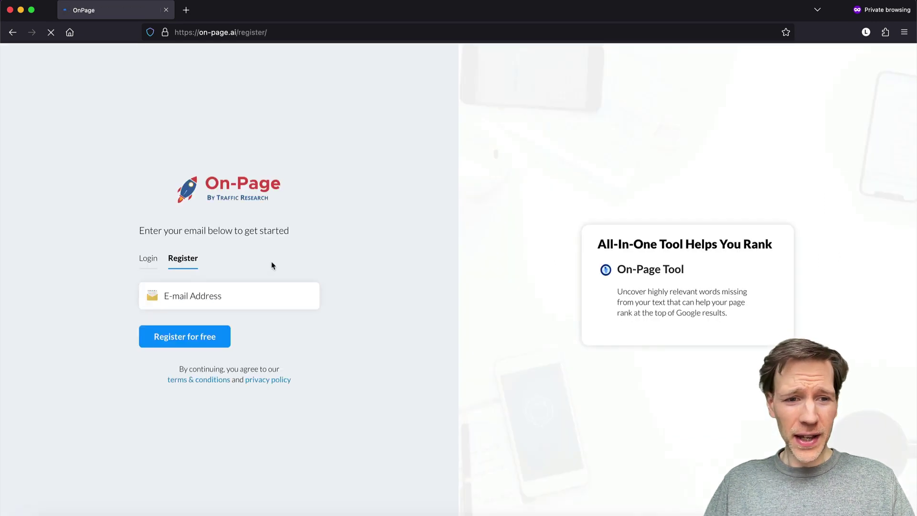
left_click(148, 258)
left_click(185, 392)
left_click(164, 362)
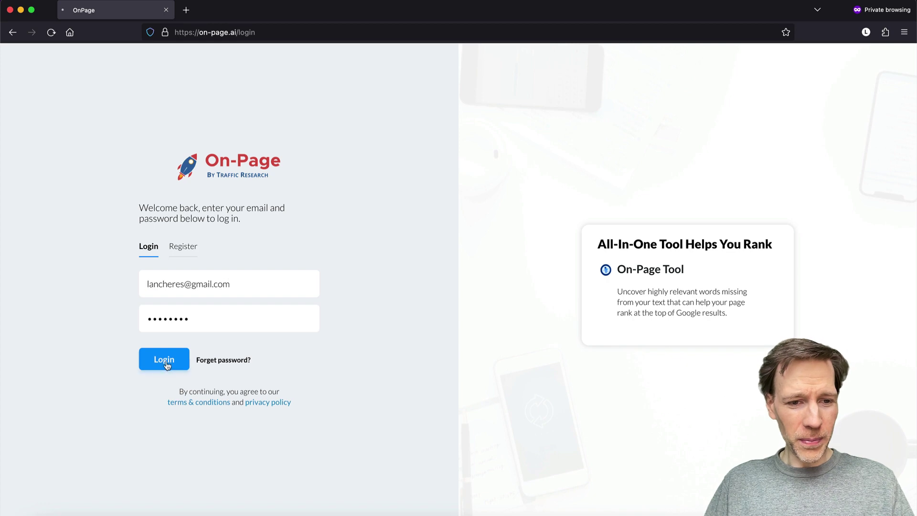
scroll(160, 289, "down", 1)
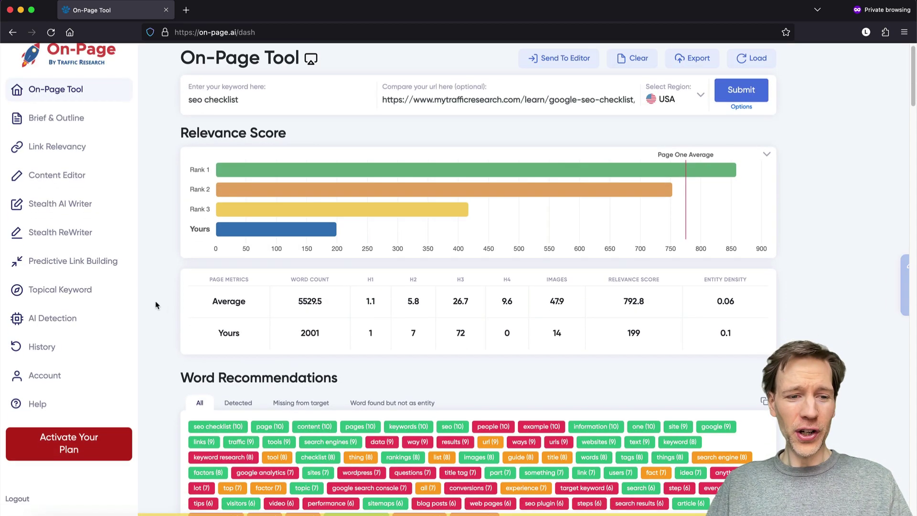
scroll(80, 445, "up", 1)
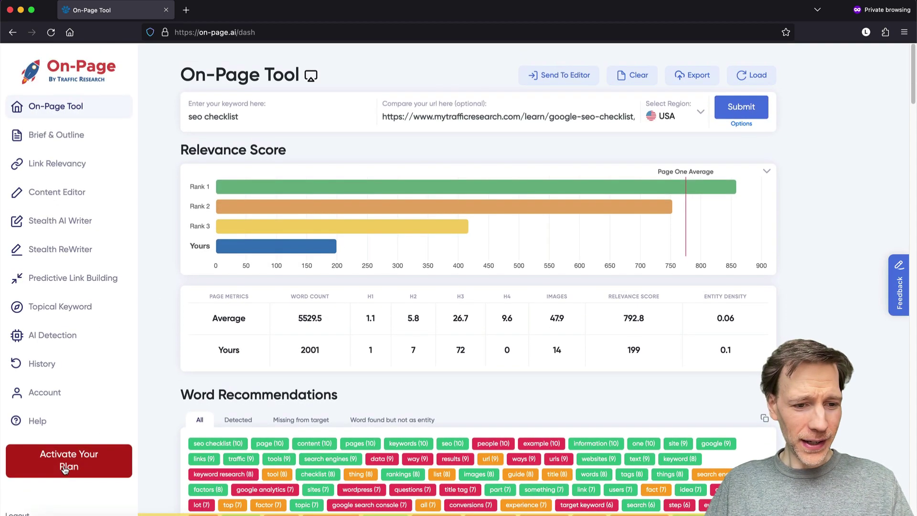
Step: Open the plan activation page and examine the monthly AI+ plans, highlighting the AI+ Create 100 plan name
left_click(71, 460)
scroll(192, 188, "down", 2)
scroll(189, 268, "up", 2)
left_click_drag(232, 128, 330, 128)
left_click(329, 128)
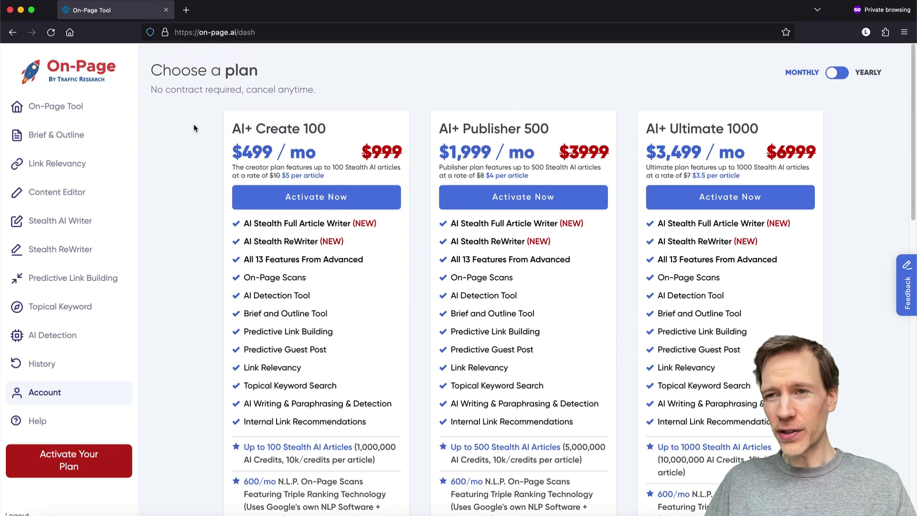
scroll(193, 136, "down", 1)
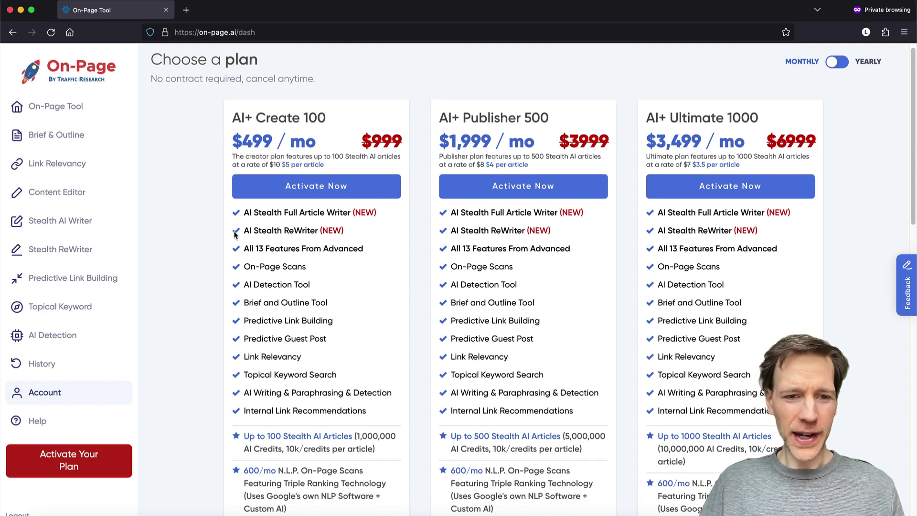
middle_click(201, 174)
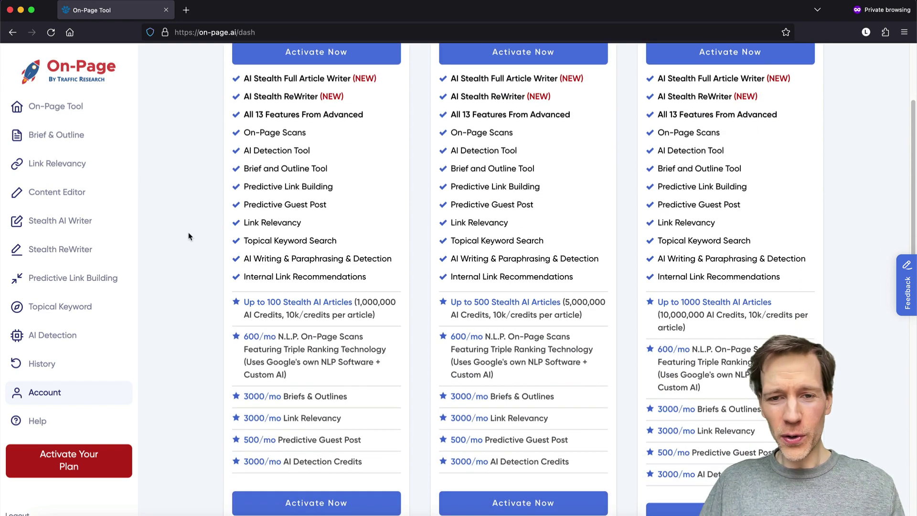
scroll(189, 166, "up", 3)
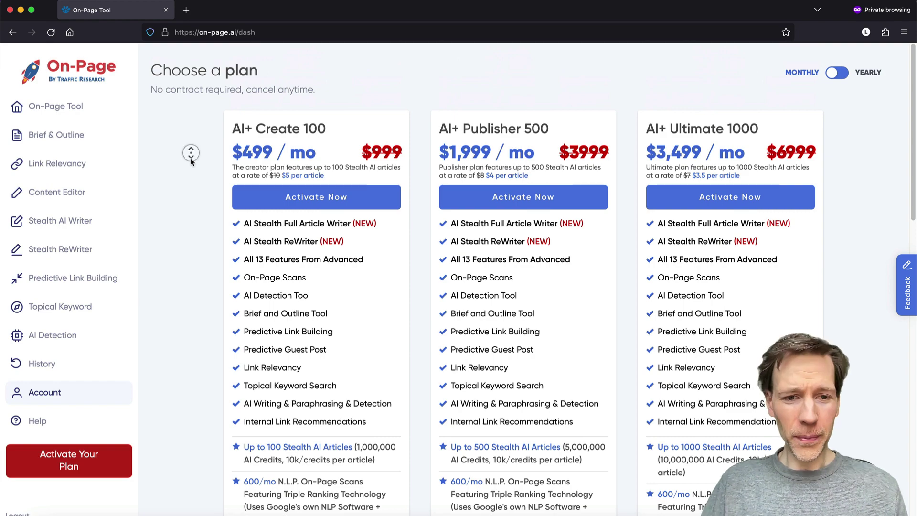
Step: Examine the SEO Lite, SEO Standard + and SEO Advanced + plans further down the plan overview
scroll(187, 191, "down", 6)
scroll(184, 196, "down", 3)
left_click_drag(447, 284, 586, 506)
left_click(659, 281)
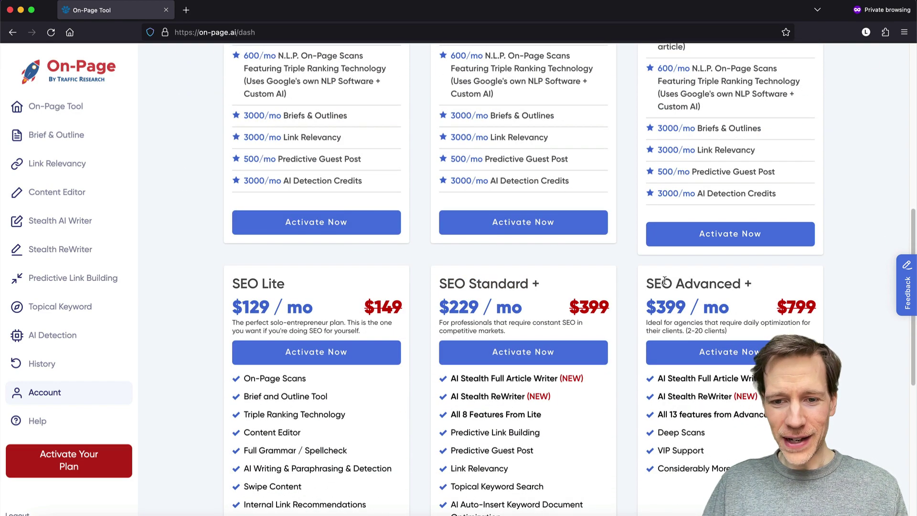
scroll(146, 295, "up", 9)
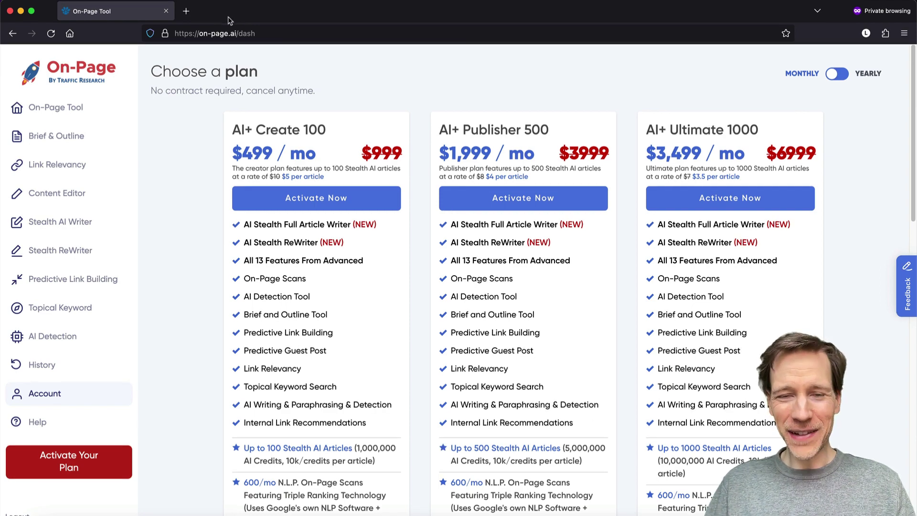
Step: Close the private browsing window, open a blank Content Editor, and return to the "dating tips for shy people" article in the other tab
left_click_drag(241, 20, 241, 97)
key("super+w")
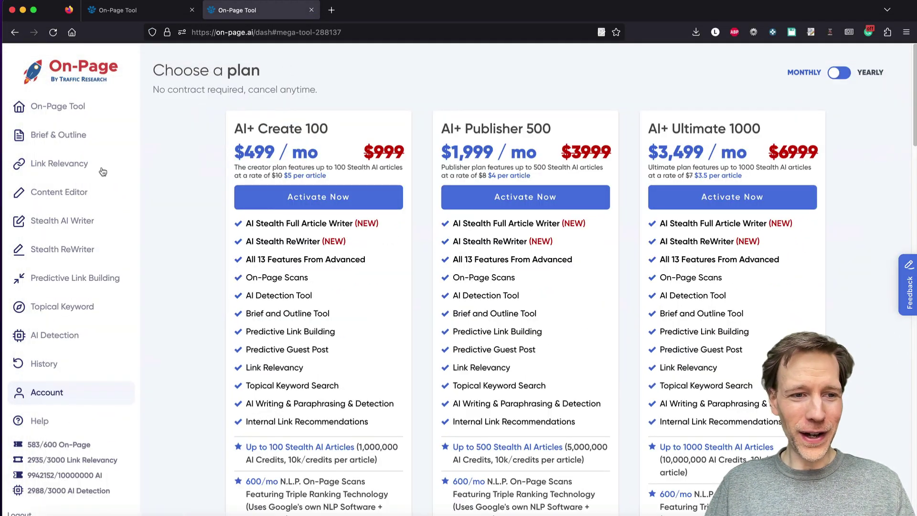
left_click(72, 195)
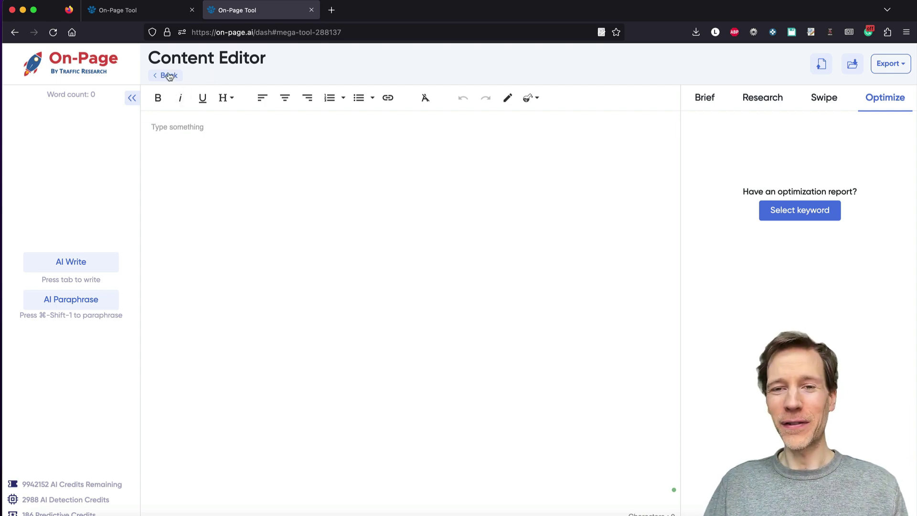
left_click(160, 12)
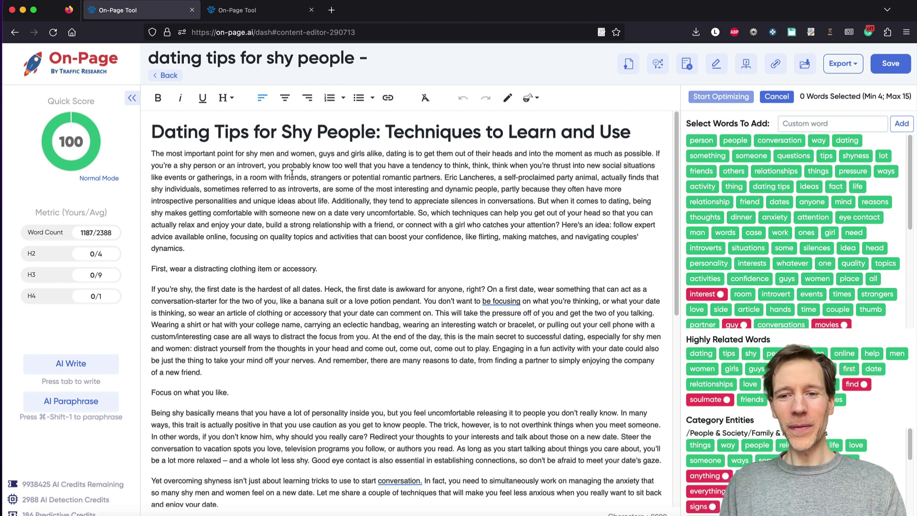